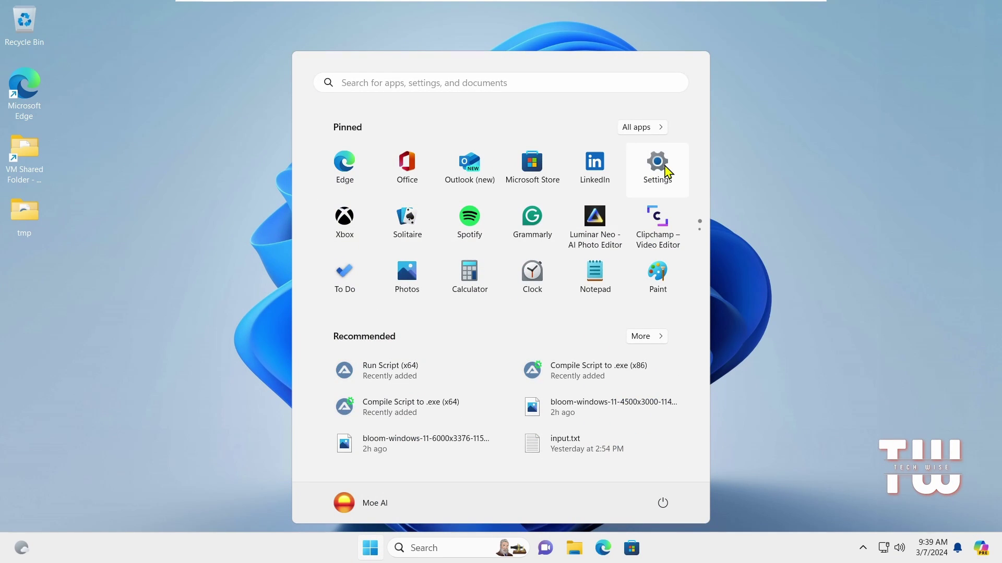
Open Settings to the System page, look through it, then close Settings
left_click(665, 170)
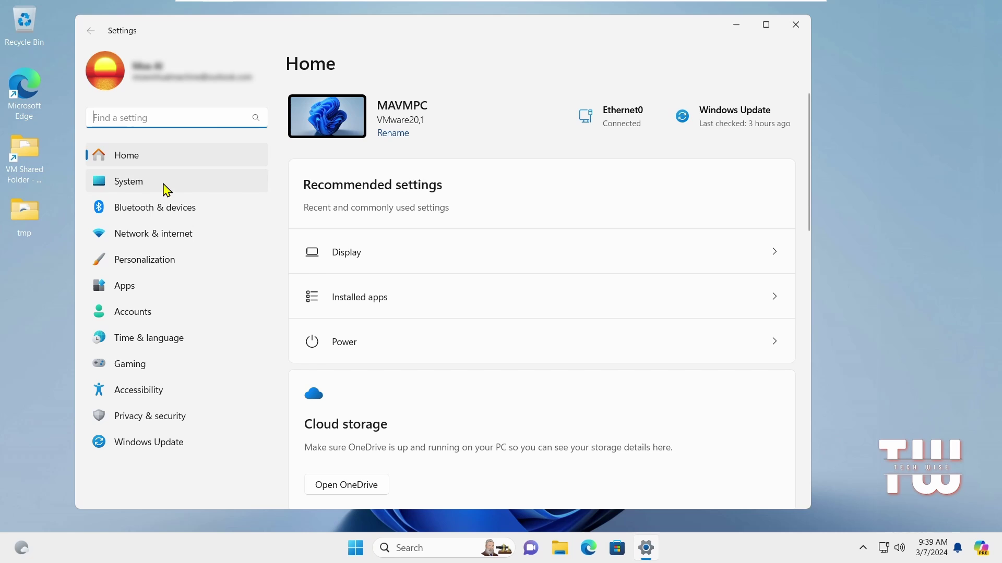
left_click(143, 191)
scroll(405, 253, "down", 10)
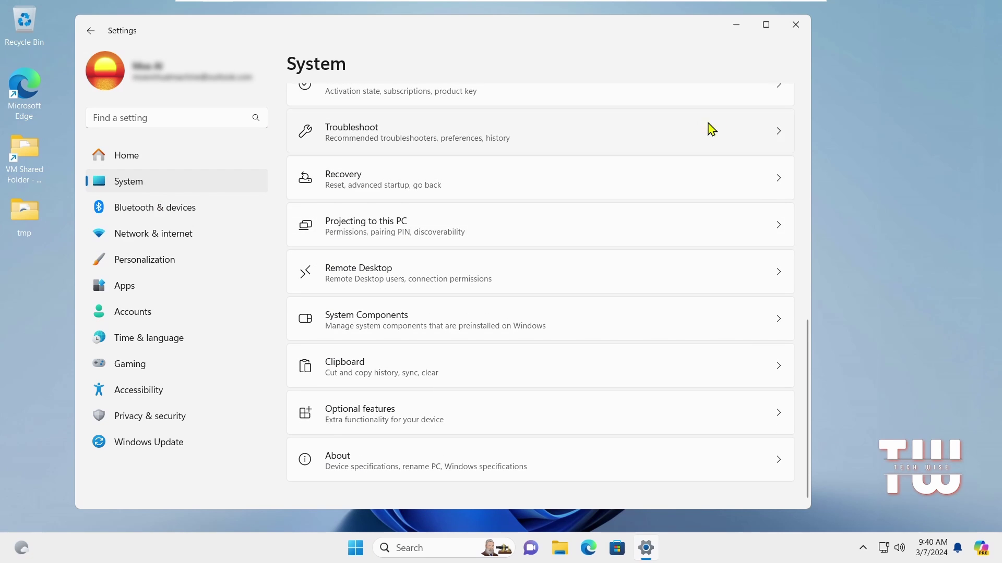
left_click(795, 24)
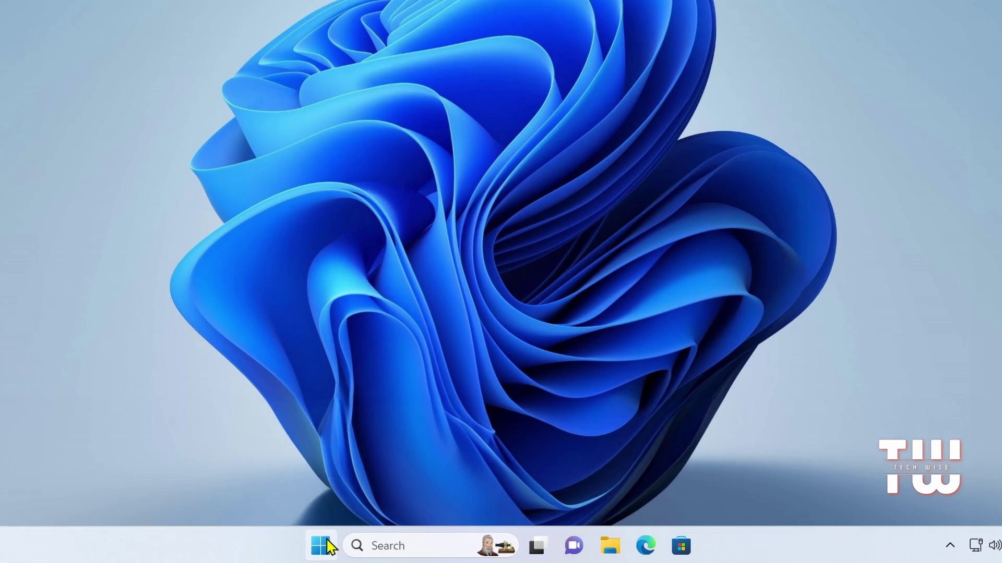
Reopen Settings from the Start right-click menu and turn off transparency effects in Personalization › Colors
right_click(360, 548)
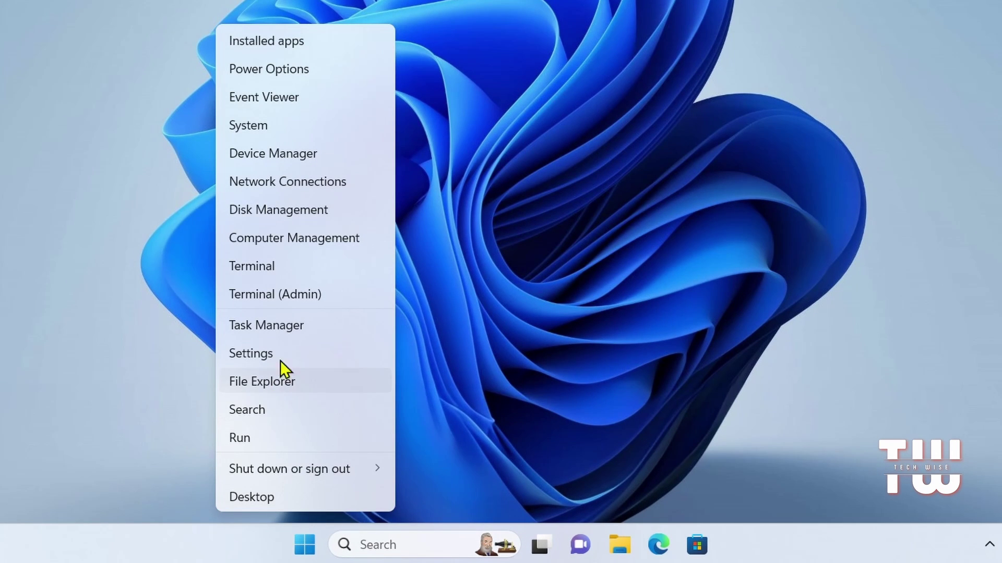
left_click(295, 353)
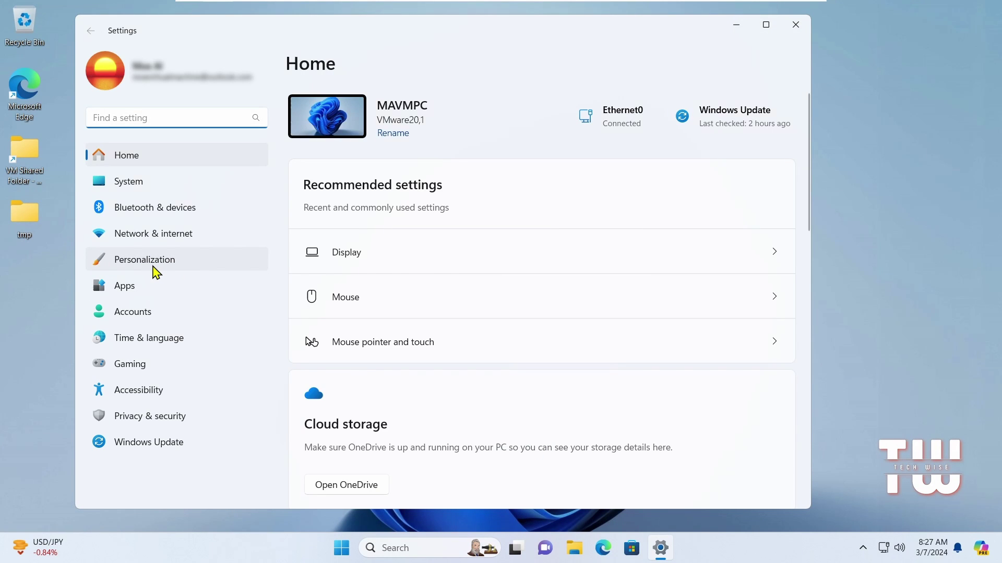
left_click(159, 272)
scroll(500, 283, "down", 1)
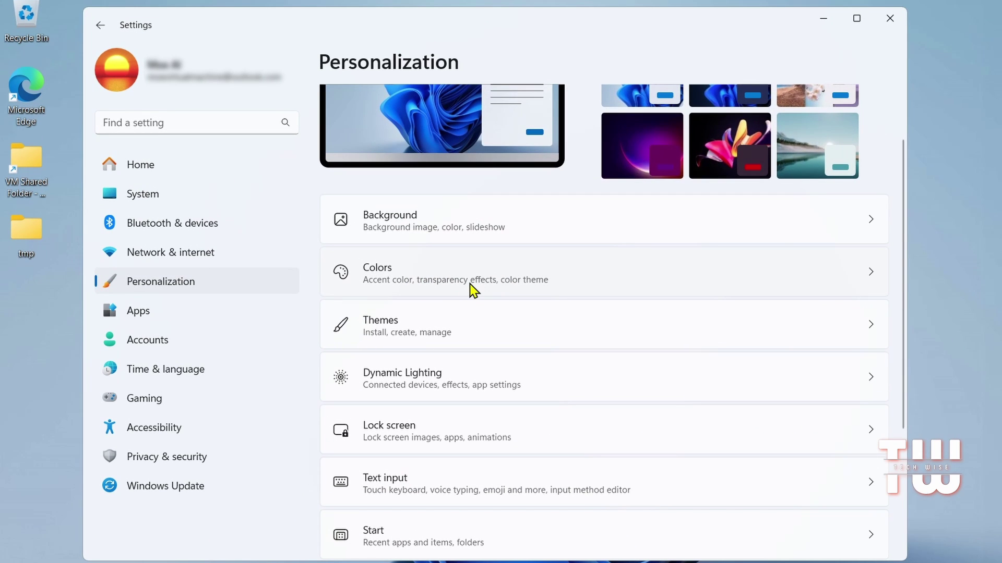
left_click(472, 288)
scroll(549, 288, "down", 3)
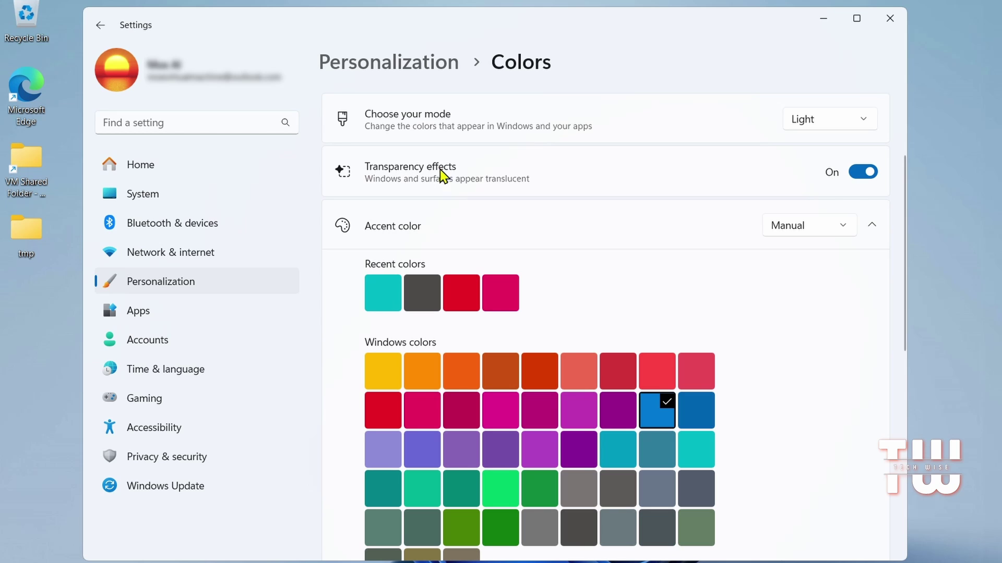
left_click(868, 175)
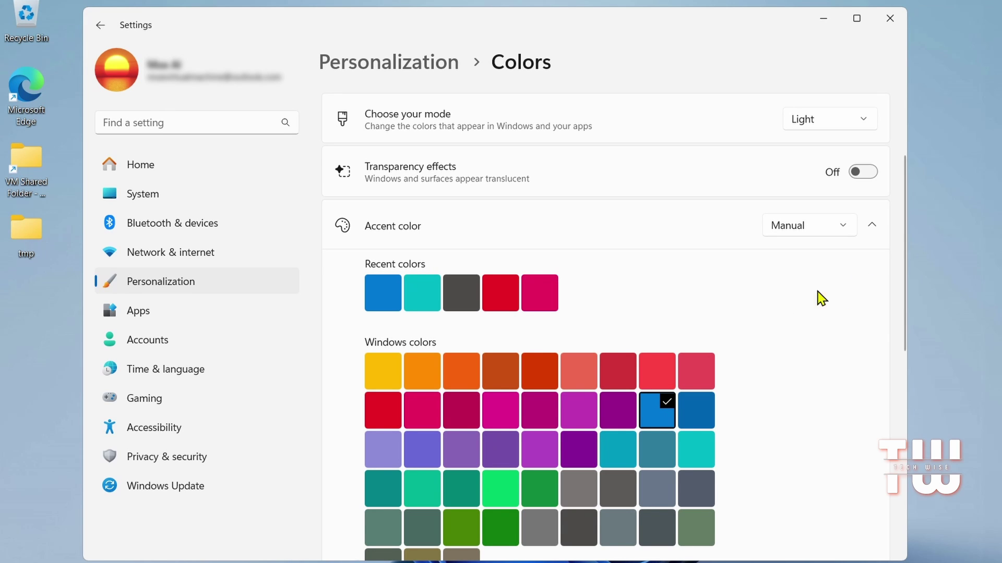
Find the Family app in Apps › Installed apps and uninstall it
left_click(155, 316)
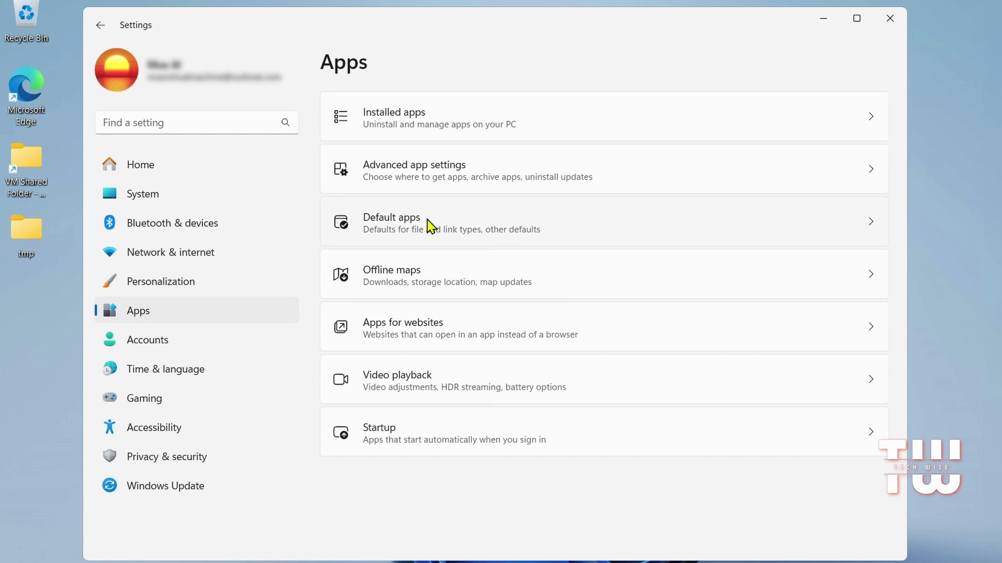
left_click(486, 131)
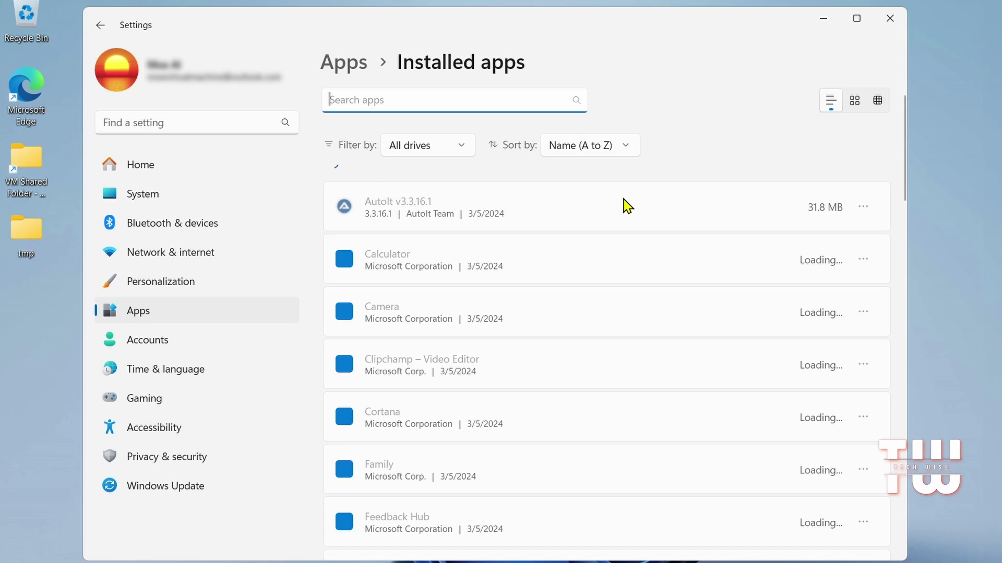
scroll(631, 201, "down", 5)
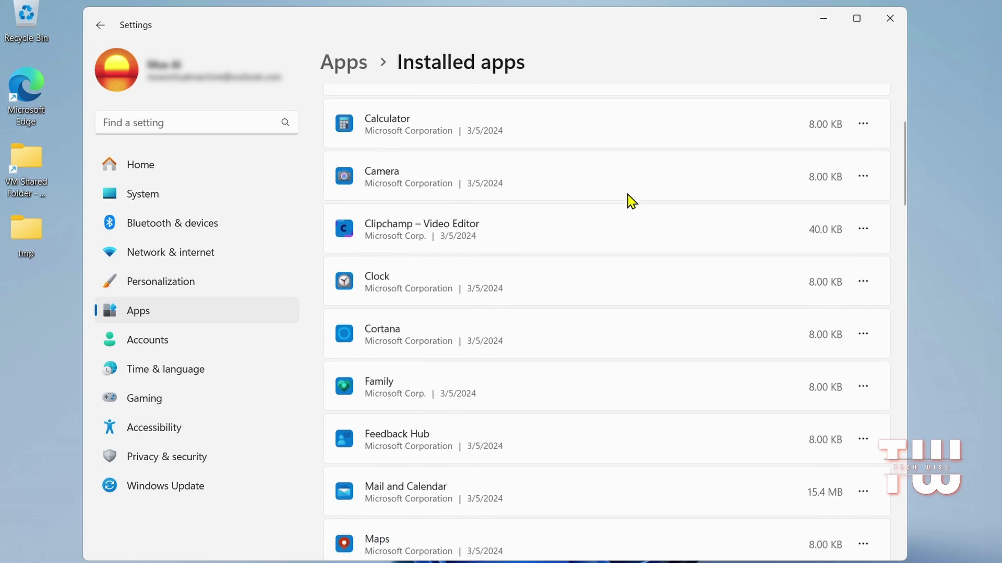
scroll(631, 201, "down", 3)
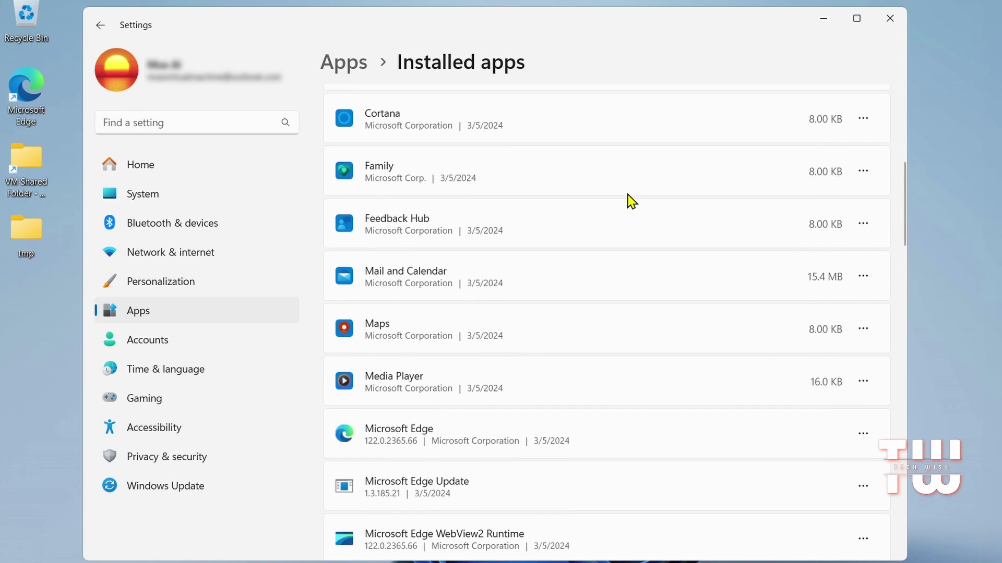
scroll(631, 200, "up", 2)
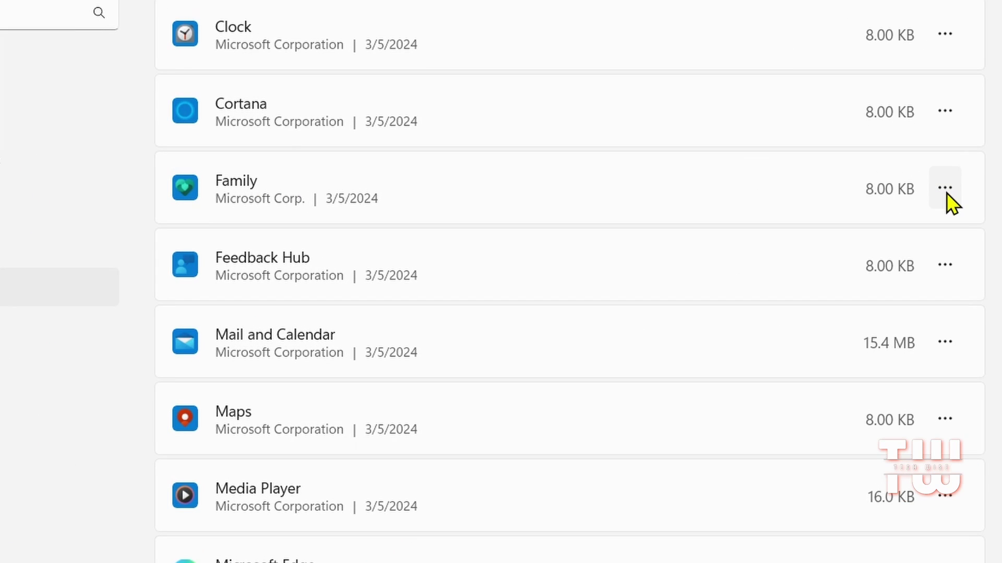
left_click(945, 189)
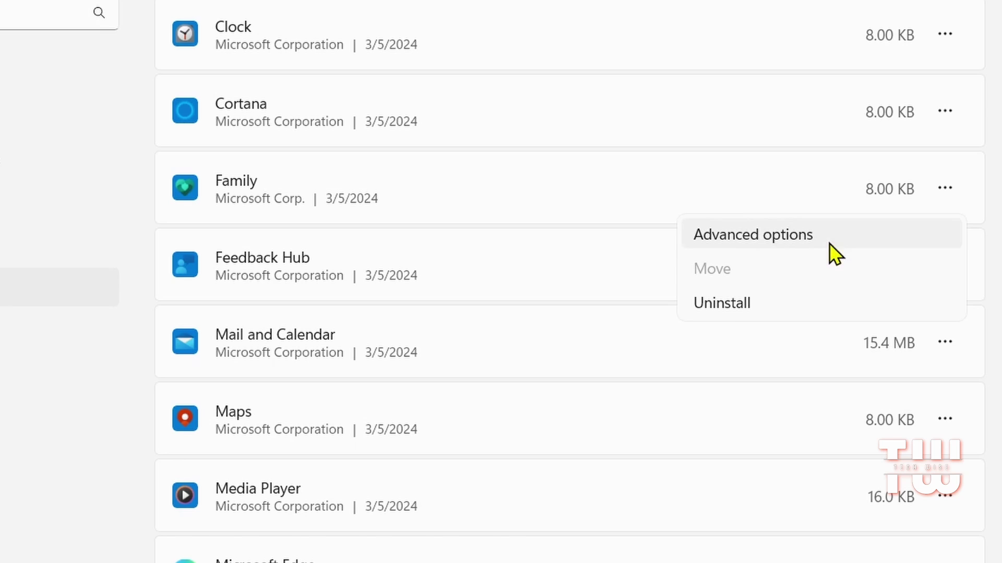
left_click(725, 302)
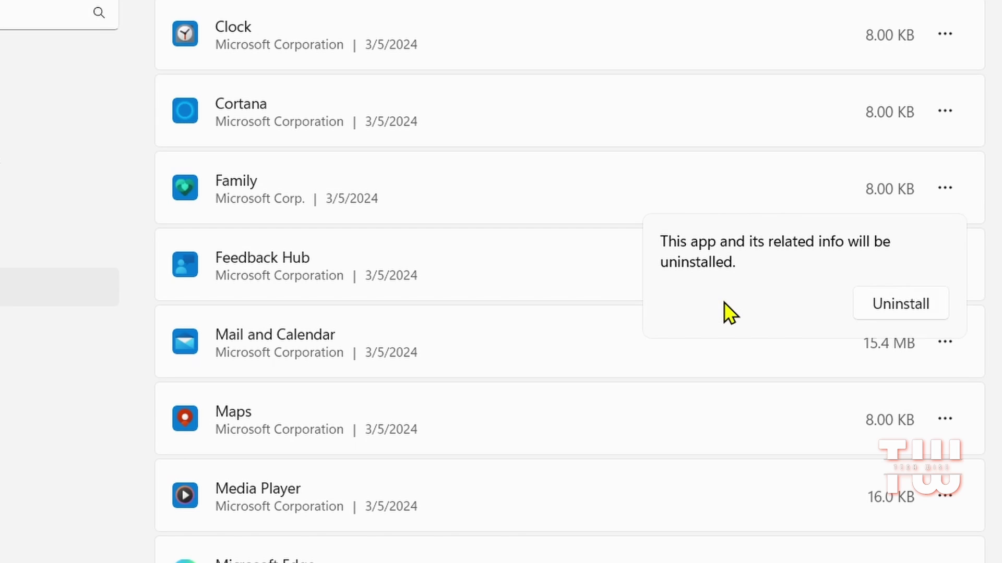
left_click(889, 302)
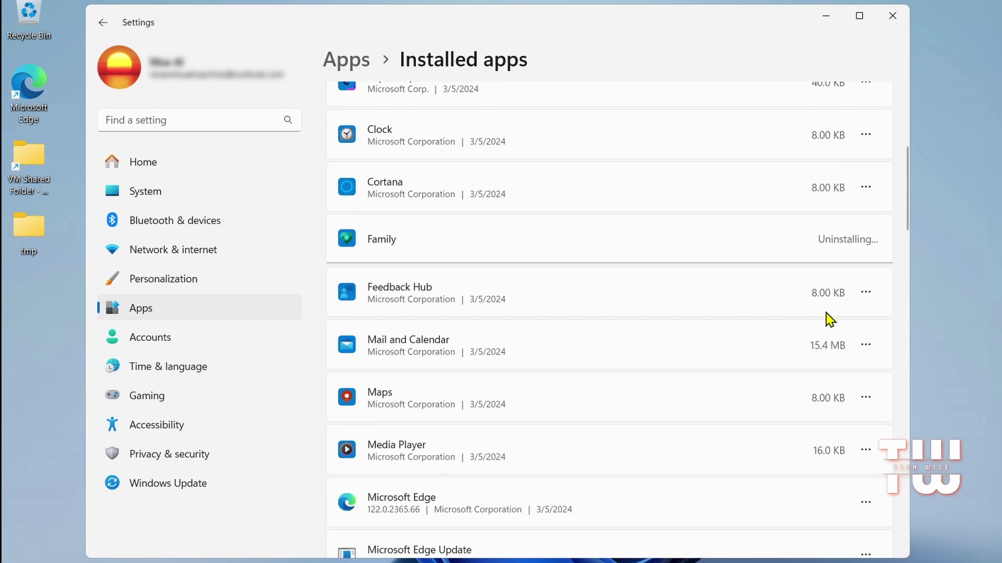
Scroll the Installed apps list to VMware Tools, open its options and dismiss them without changes
scroll(697, 254, "down", 4)
scroll(699, 256, "up", 5)
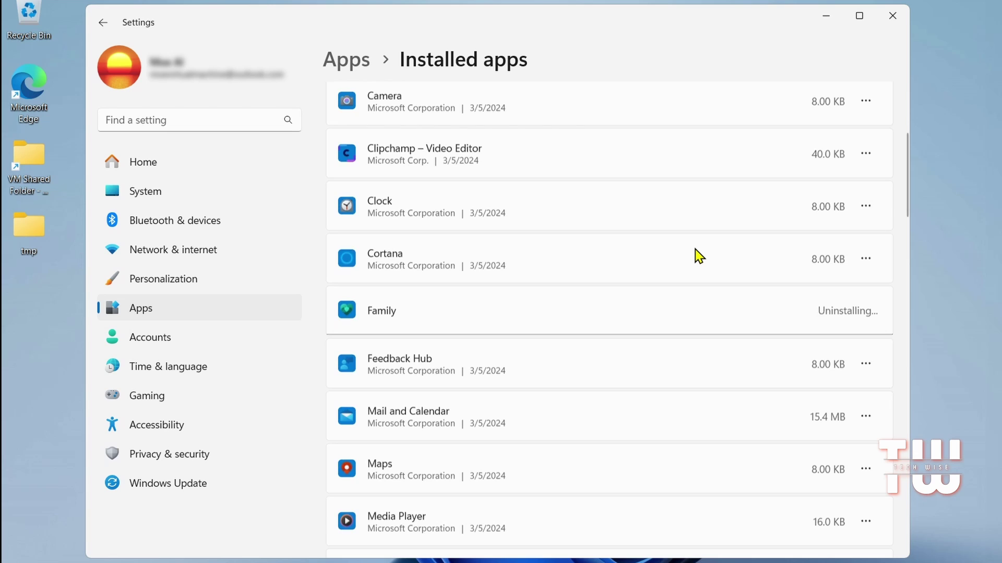
scroll(699, 256, "up", 3)
scroll(699, 256, "down", 4)
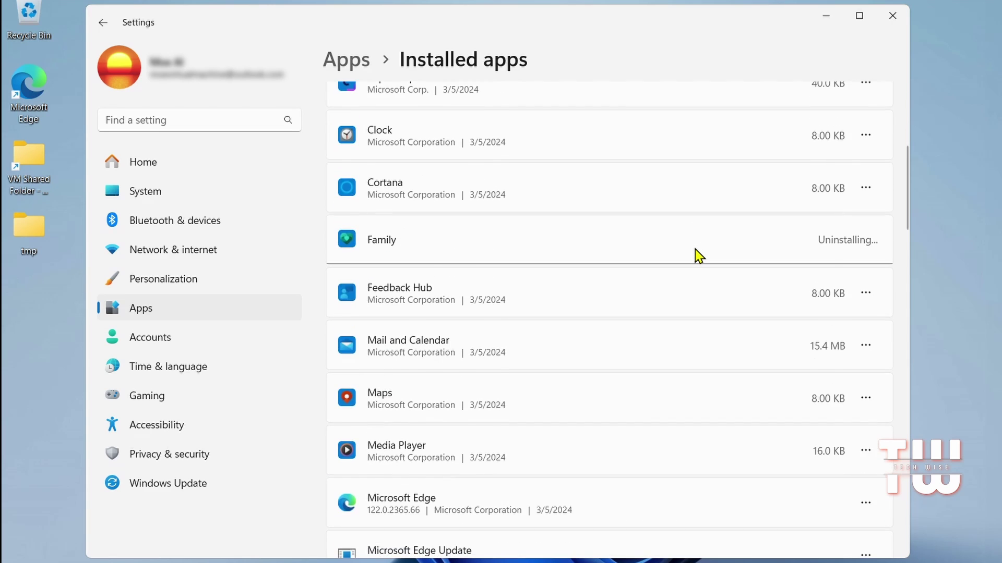
scroll(699, 255, "down", 6)
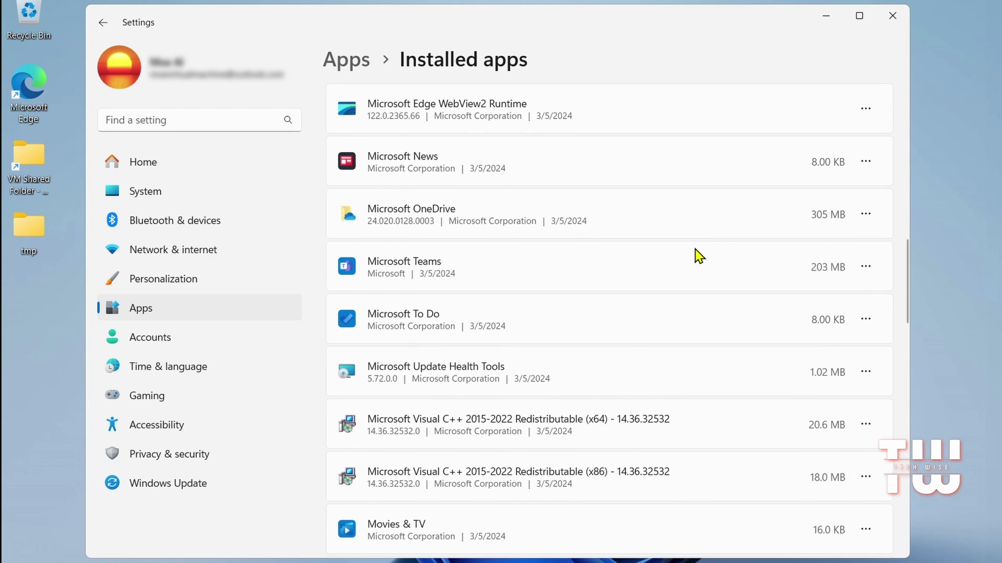
scroll(699, 256, "down", 10)
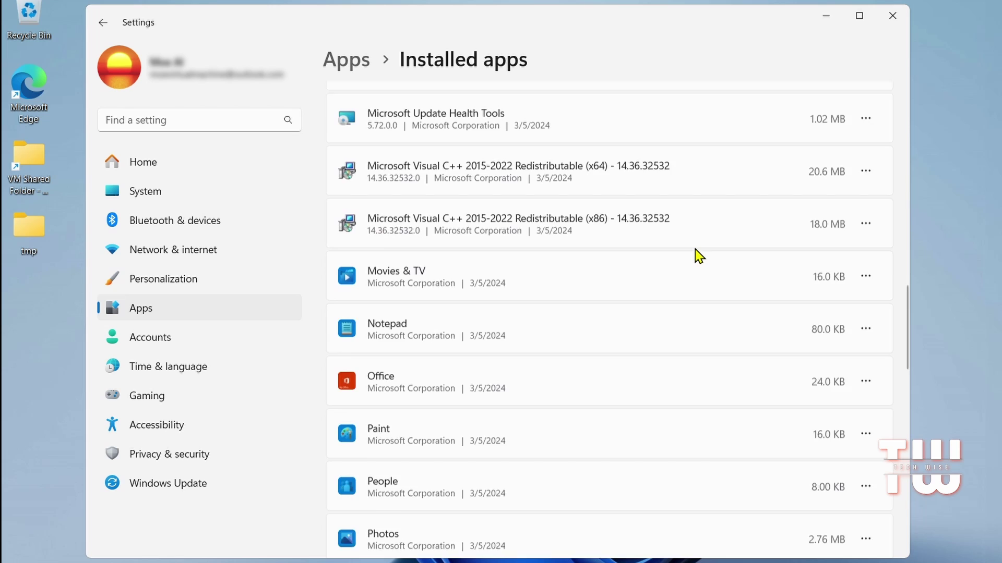
scroll(699, 256, "down", 3)
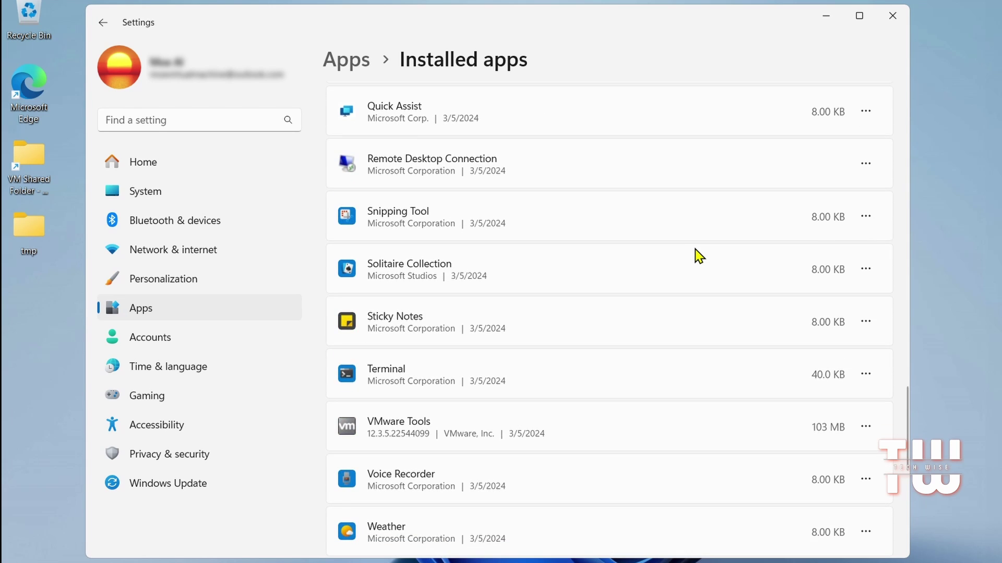
scroll(699, 256, "down", 4)
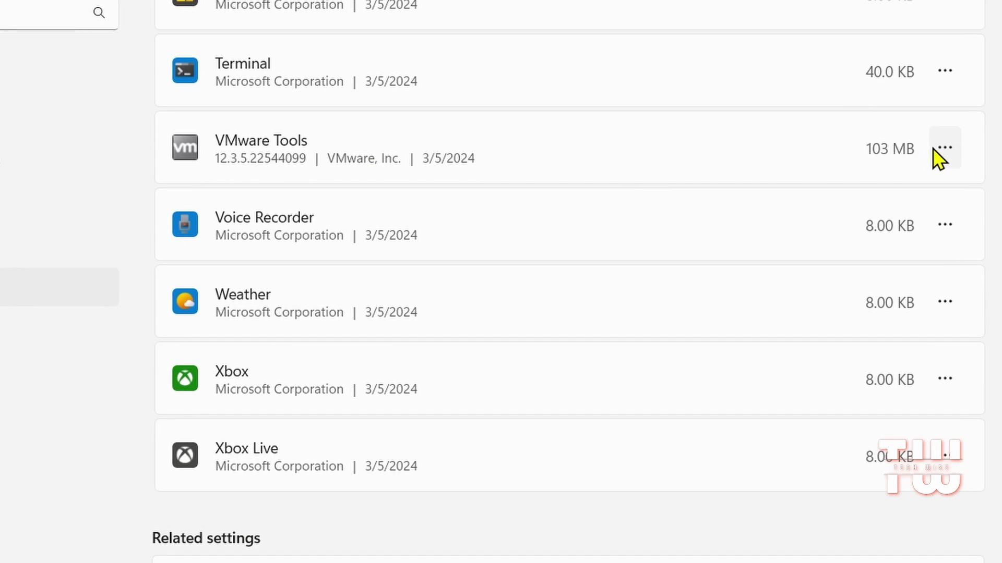
left_click(934, 149)
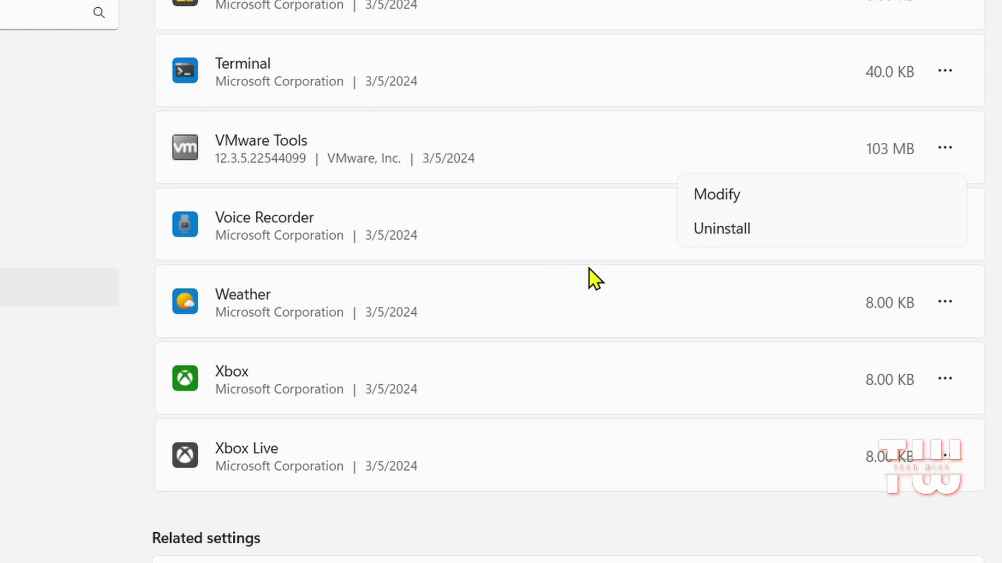
left_click(773, 380)
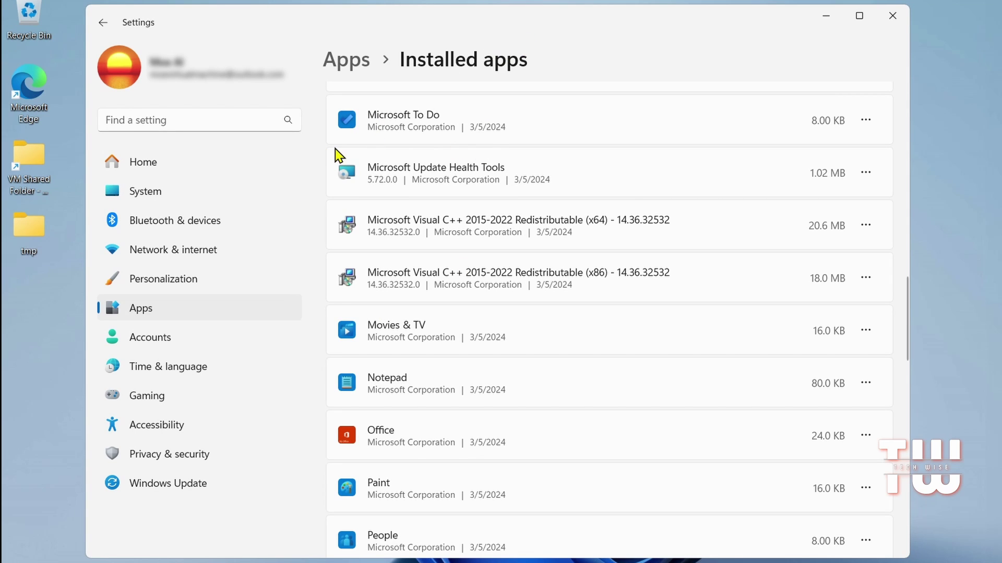
Confirm Game Mode is on, then turn off 'Allow your controller to open Game Bar'
left_click(184, 407)
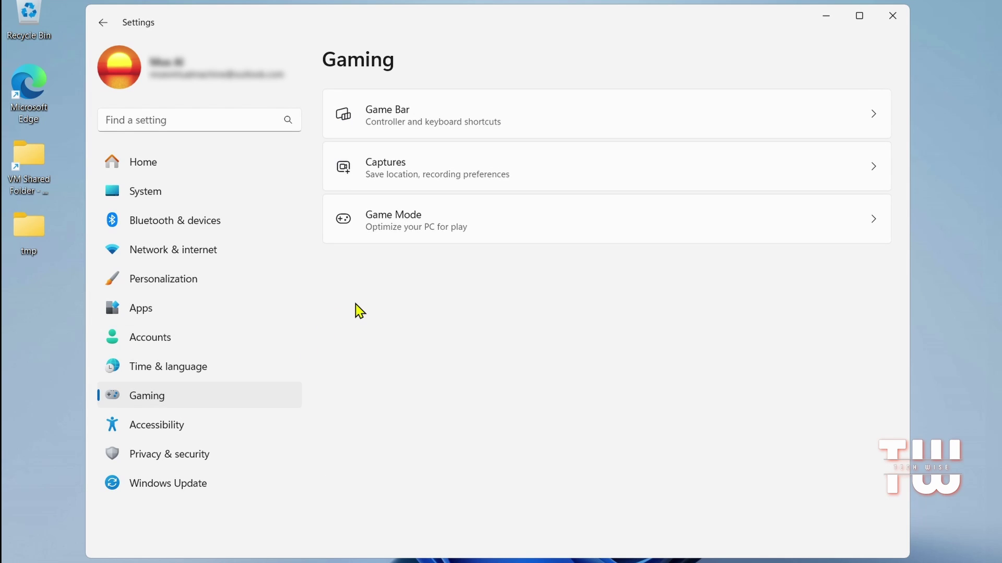
left_click(428, 227)
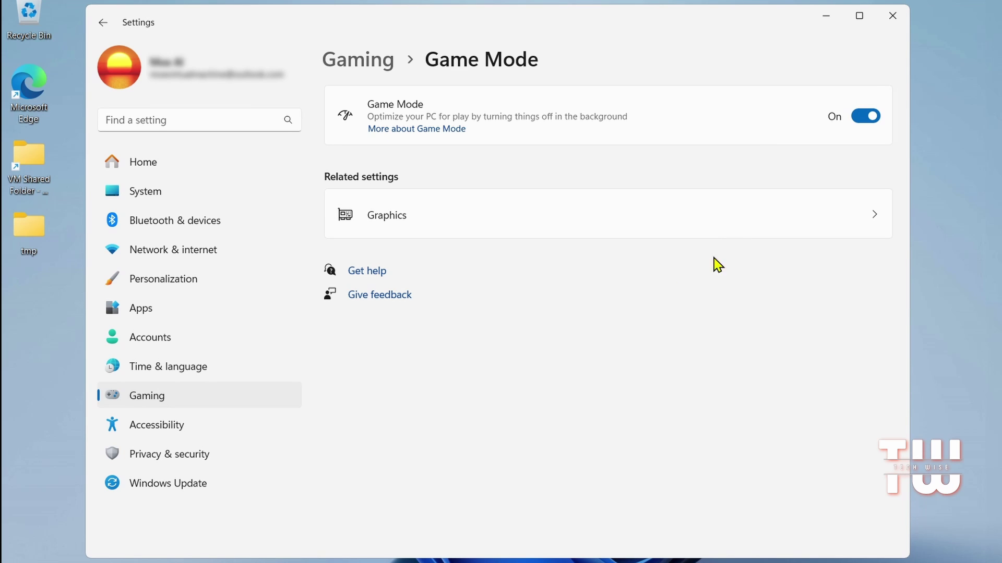
left_click(188, 400)
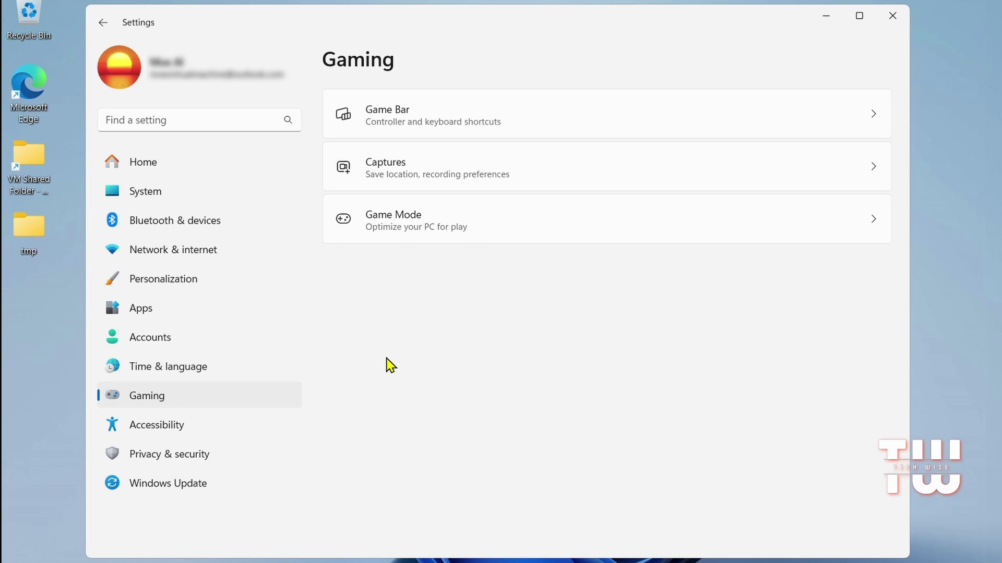
left_click(476, 125)
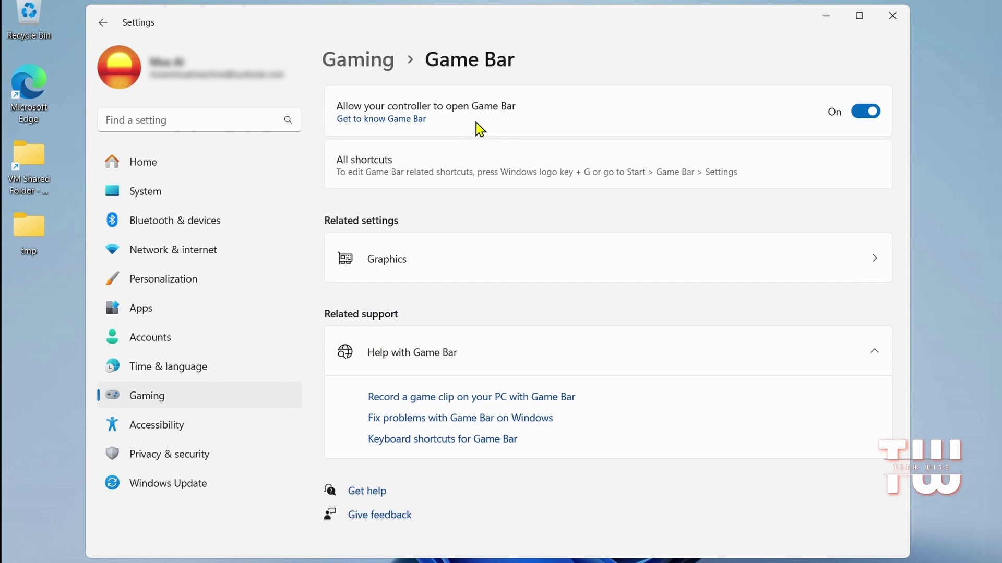
left_click(868, 113)
Turn off the language list, app-launch tracking, suggested content and notification toggles in Privacy & security › General
left_click(184, 459)
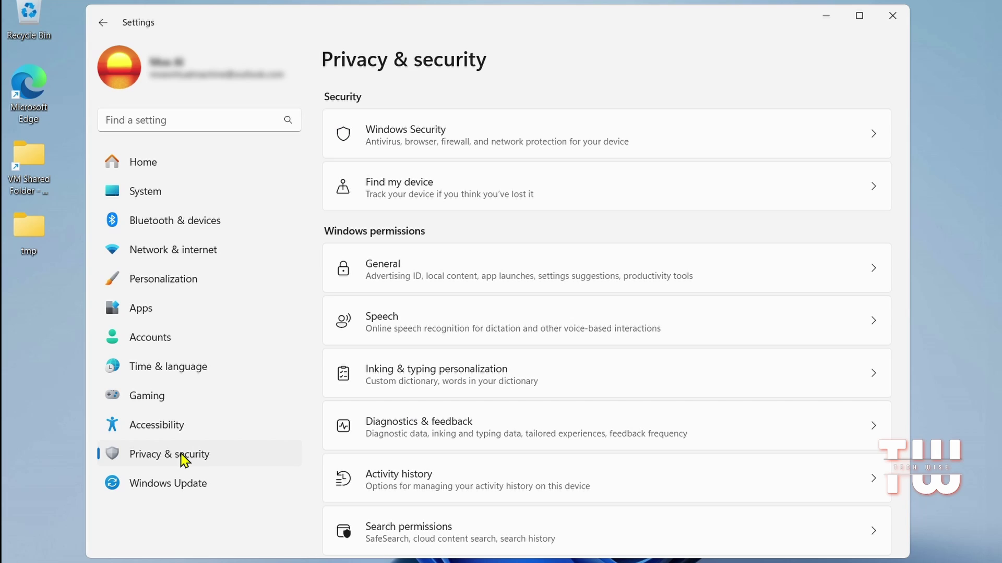
left_click(451, 281)
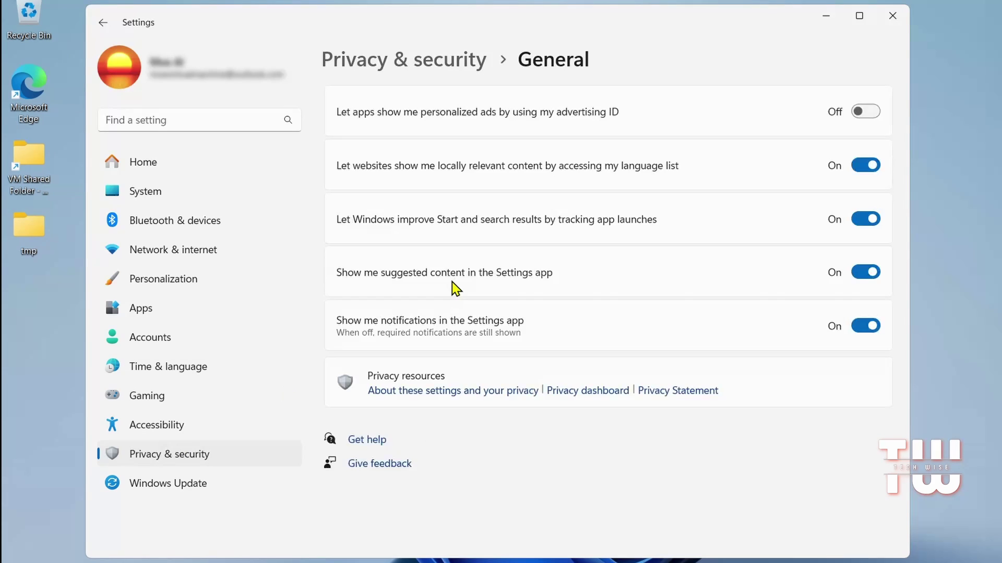
left_click(865, 166)
left_click(865, 219)
left_click(865, 271)
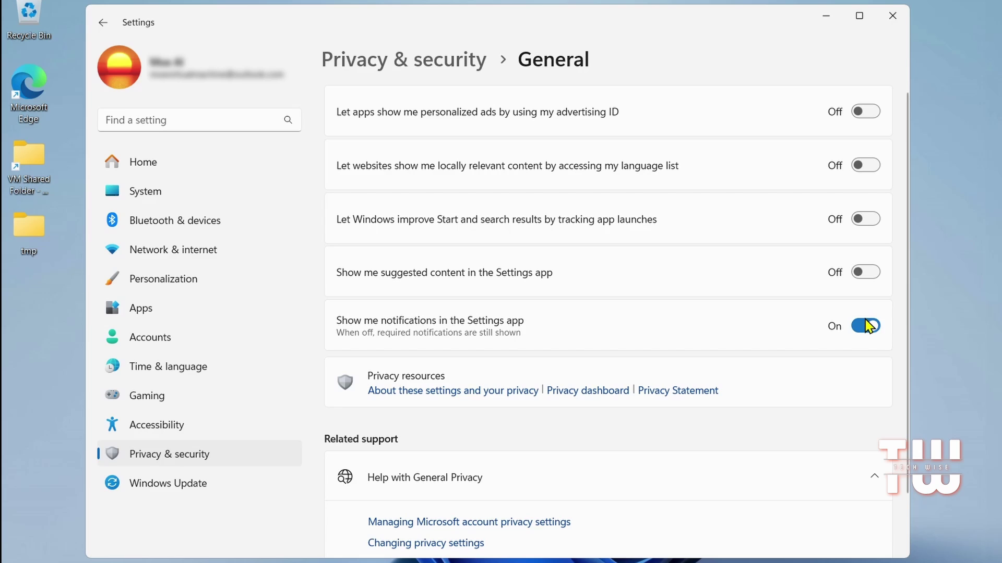
left_click(865, 326)
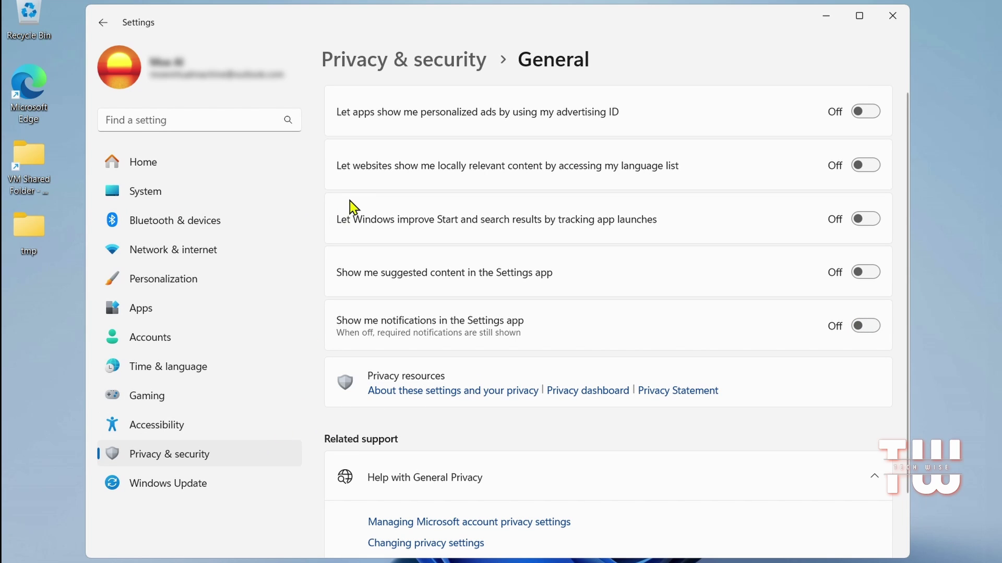
Go back to Privacy & security and verify Location services are off
scroll(624, 307, "down", 1)
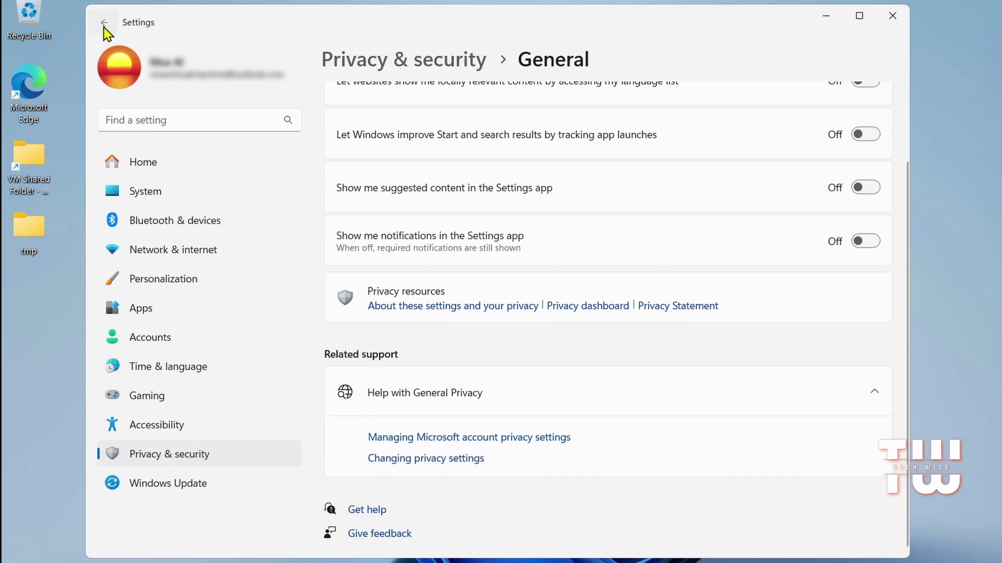
left_click(103, 22)
scroll(552, 268, "down", 1)
scroll(552, 268, "down", 3)
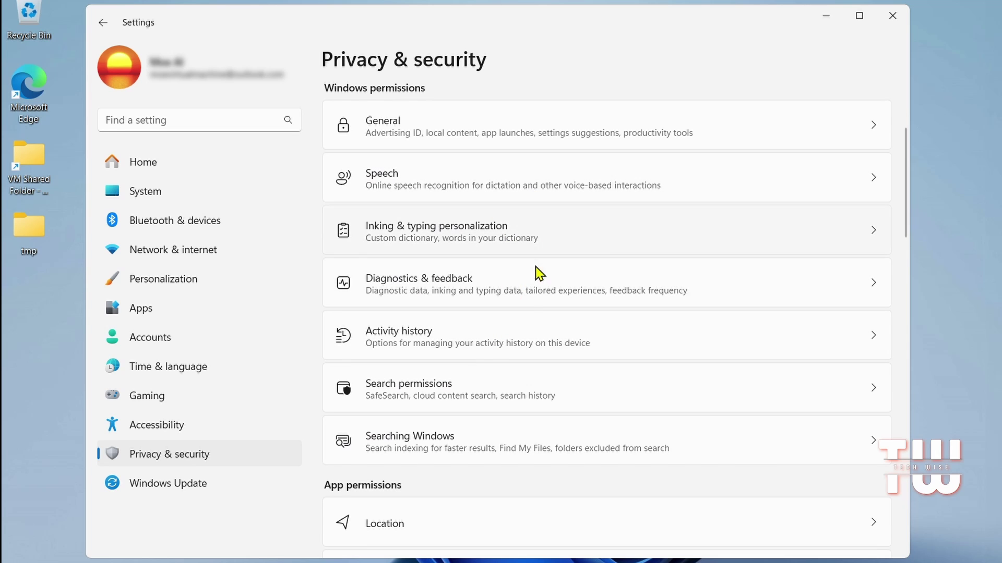
scroll(541, 261, "down", 3)
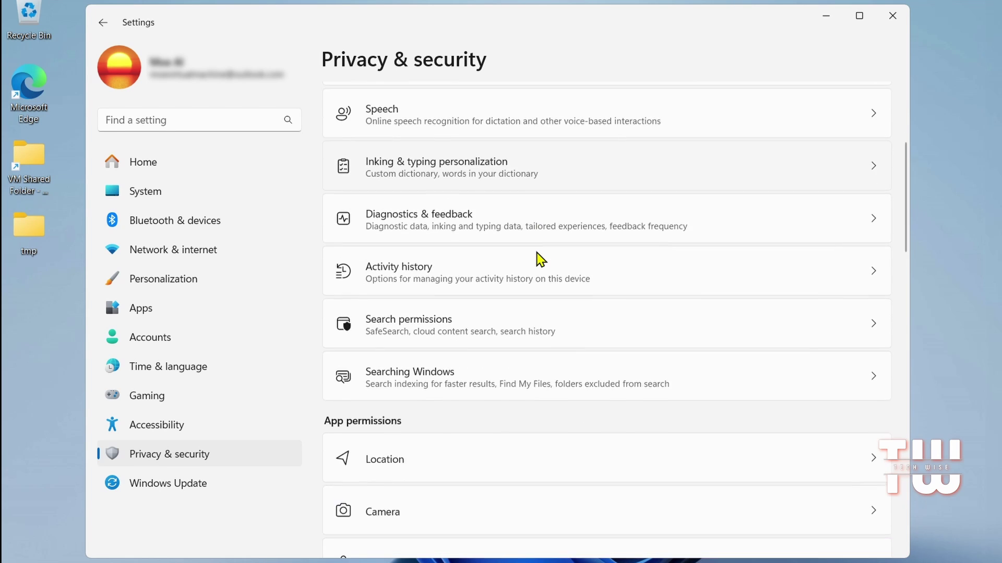
scroll(539, 255, "down", 4)
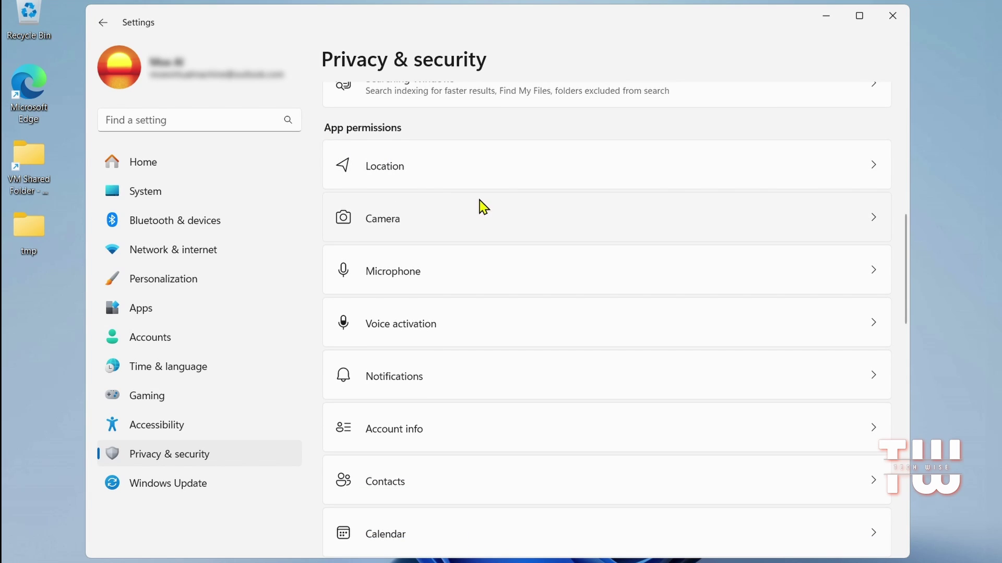
left_click(494, 180)
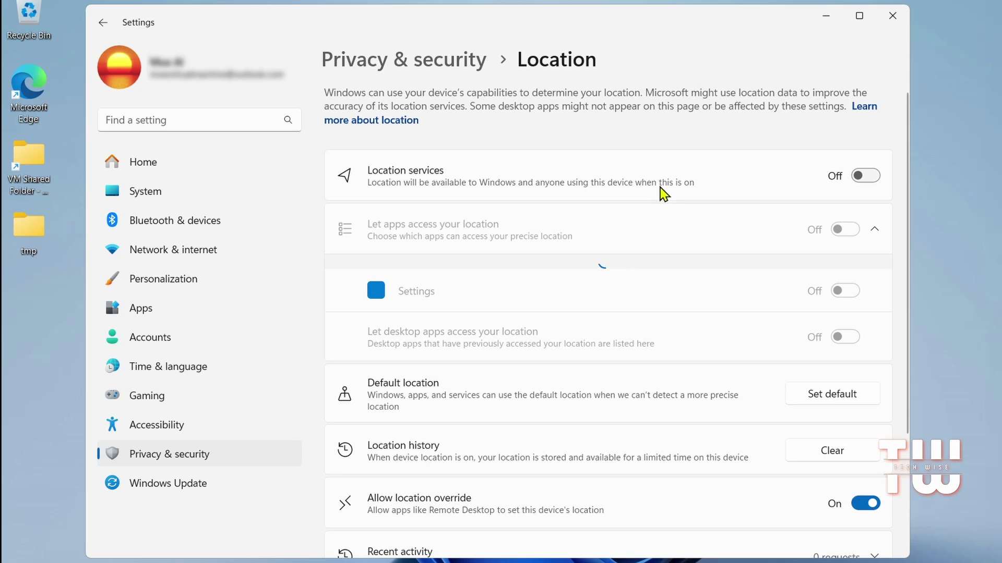
left_click(103, 22)
Scroll through the app permissions list on the Privacy & security page
scroll(475, 334, "down", 2)
scroll(475, 347, "down", 10)
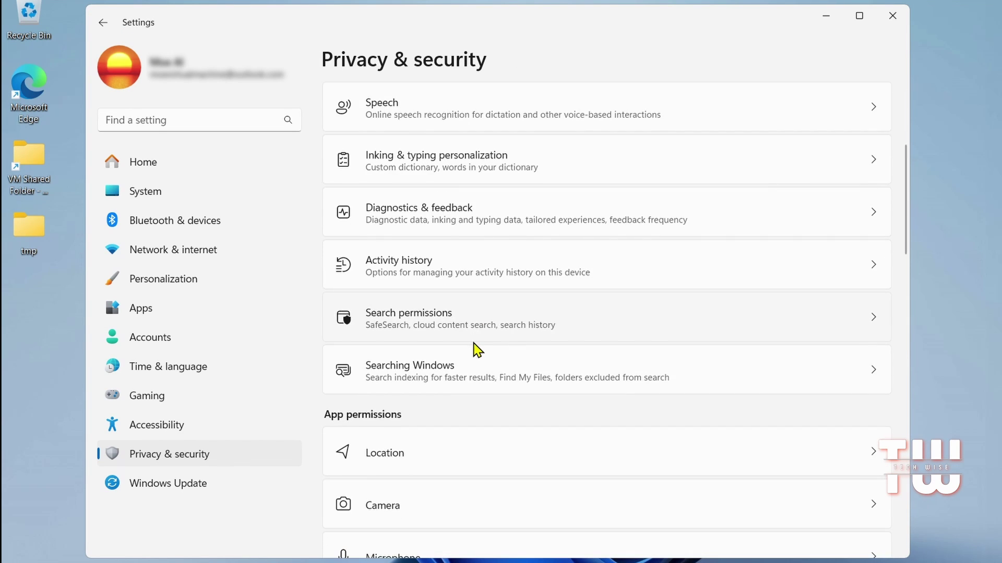
scroll(485, 298, "down", 9)
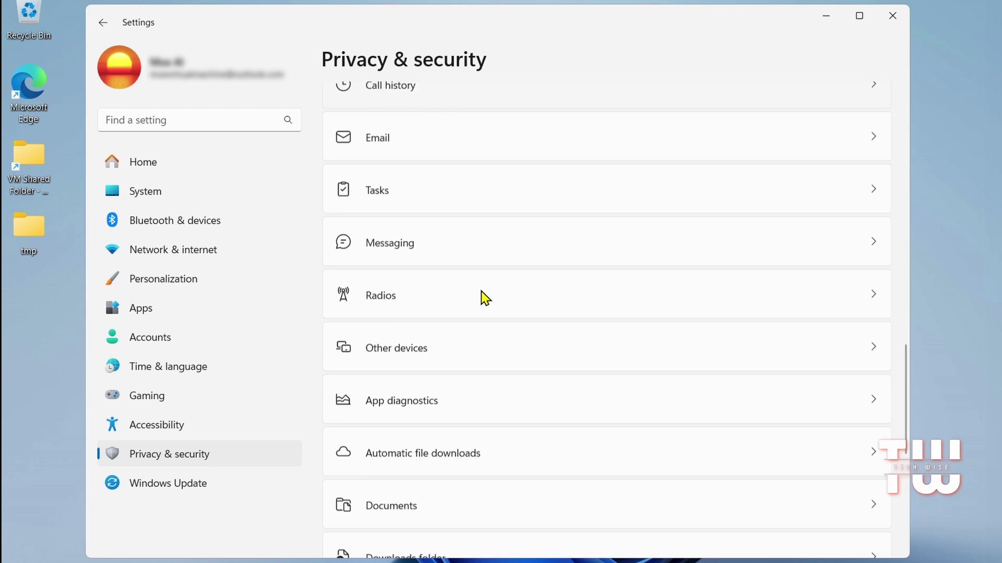
scroll(486, 298, "up", 5)
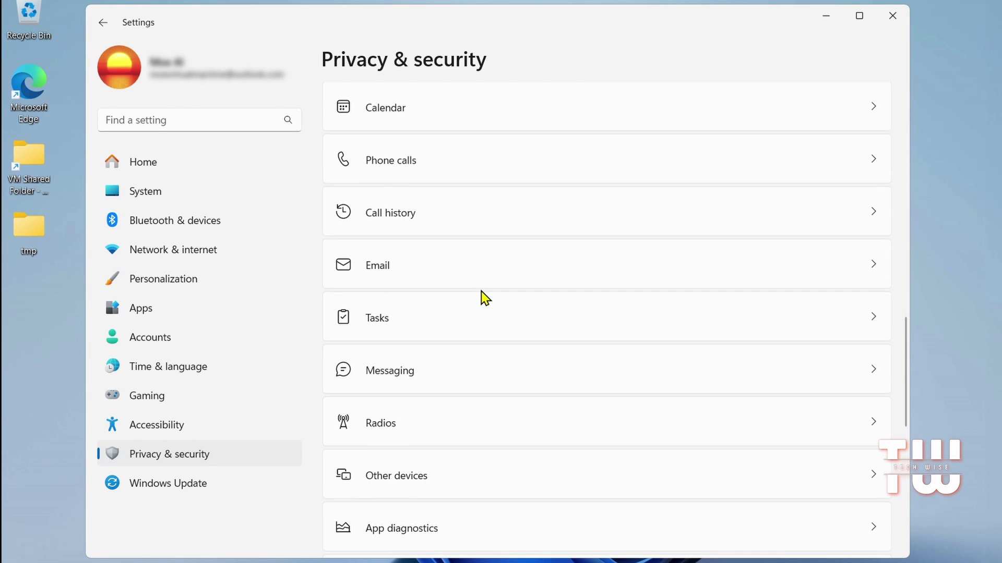
scroll(485, 298, "down", 4)
scroll(485, 298, "down", 5)
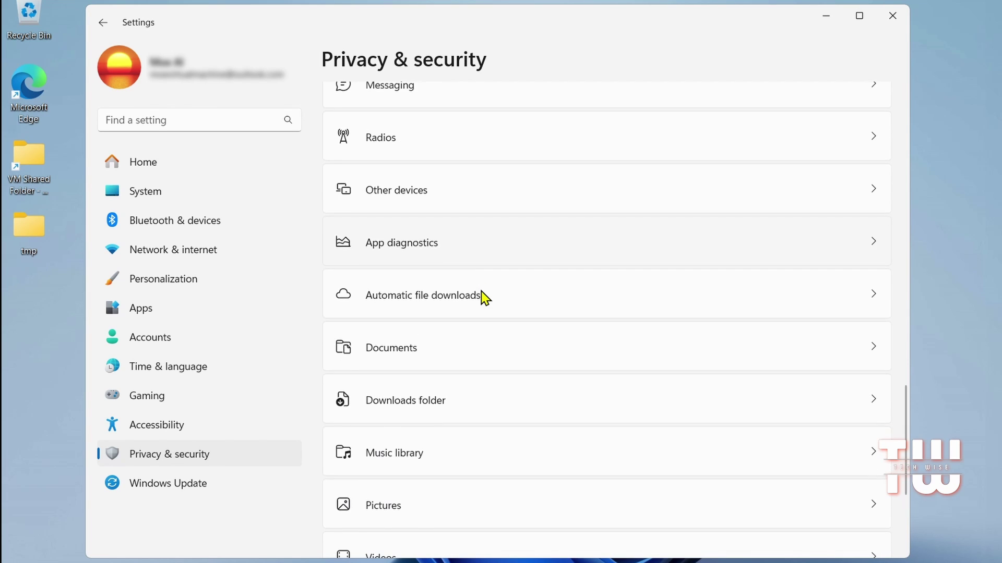
scroll(485, 299, "up", 4)
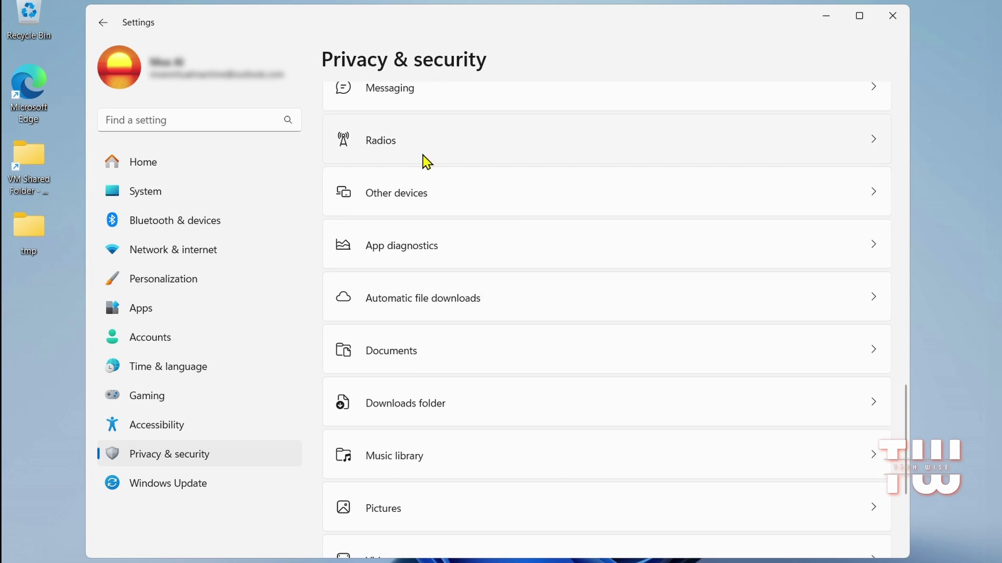
scroll(423, 167, "up", 4)
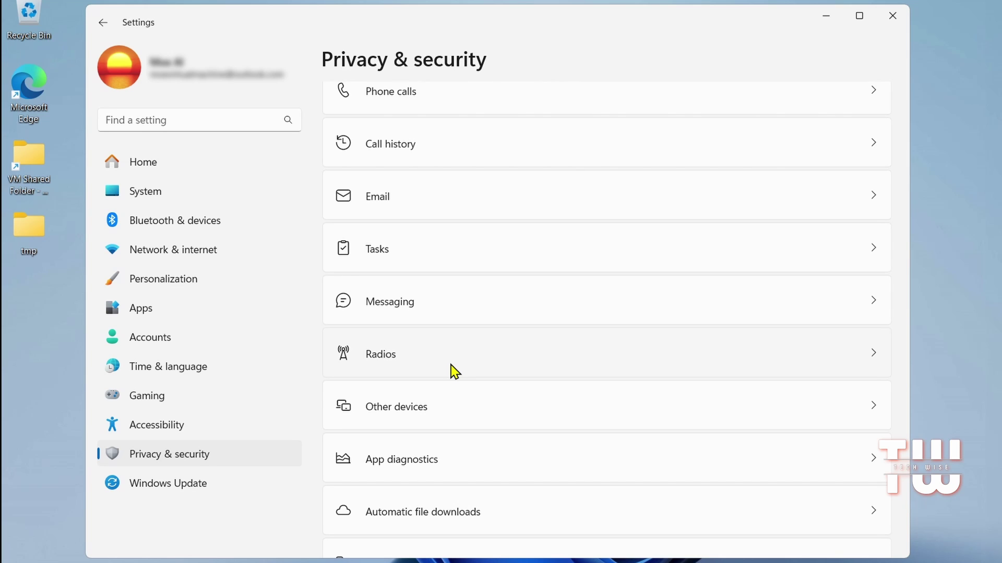
Go to System › Storage › Temporary files
left_click(196, 205)
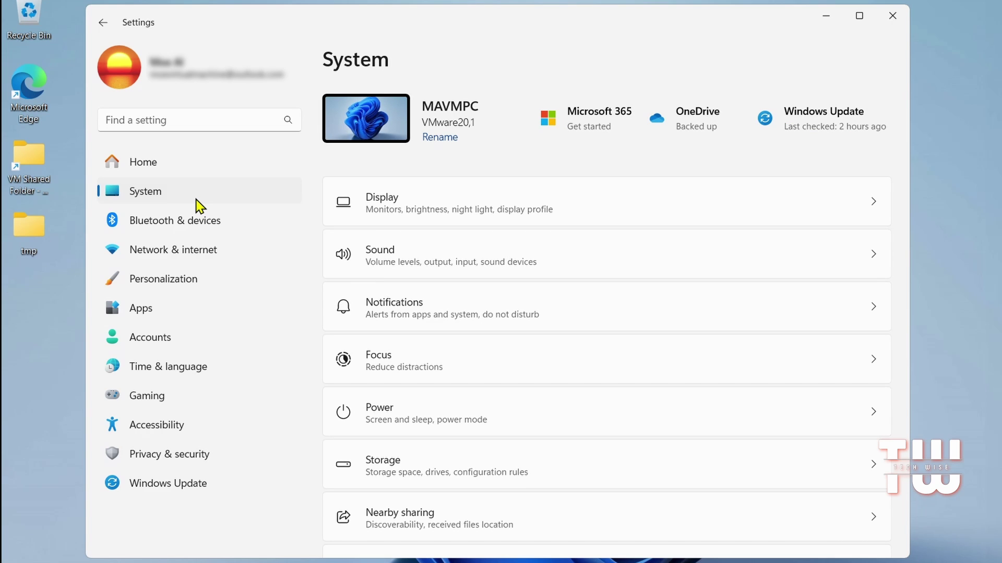
left_click(414, 469)
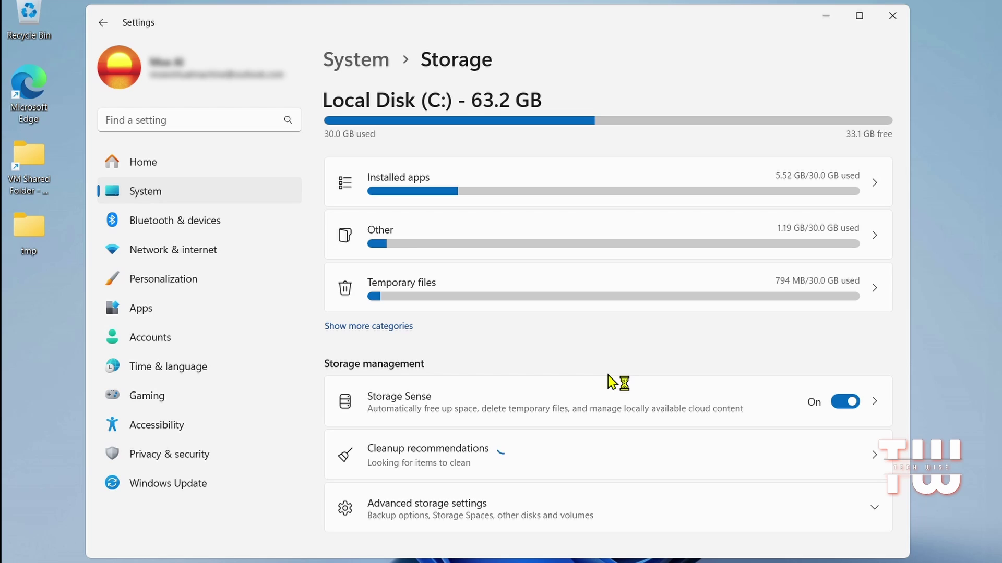
left_click(597, 303)
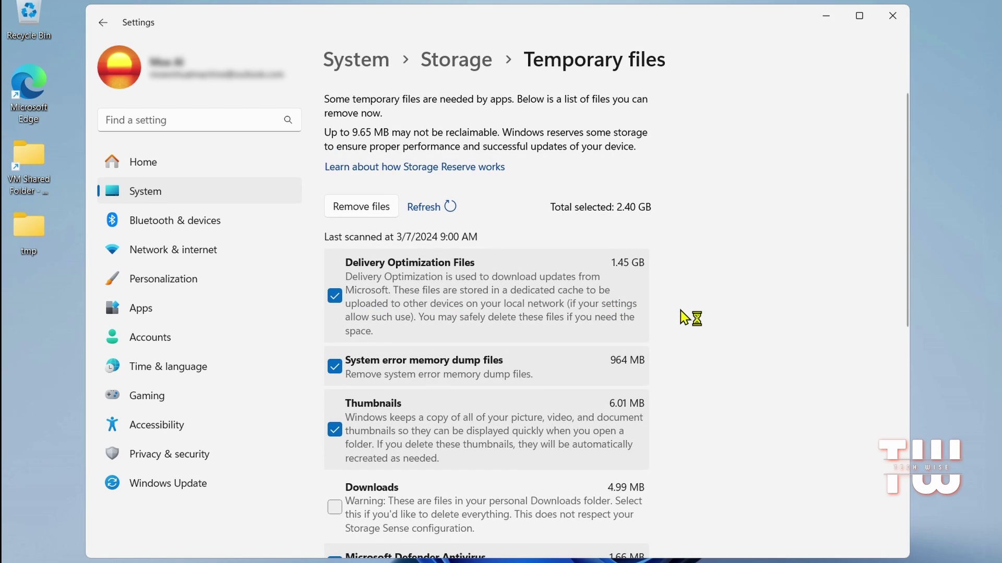
Review the temporary file categories, keeping all ticked except Downloads (2.40 GB selected)
scroll(682, 311, "down", 3)
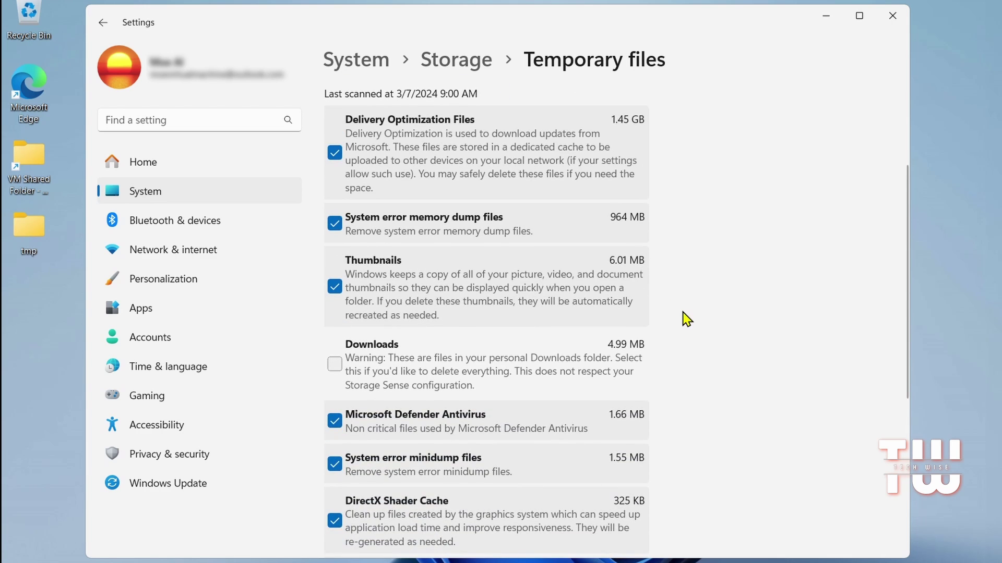
scroll(686, 318, "up", 2)
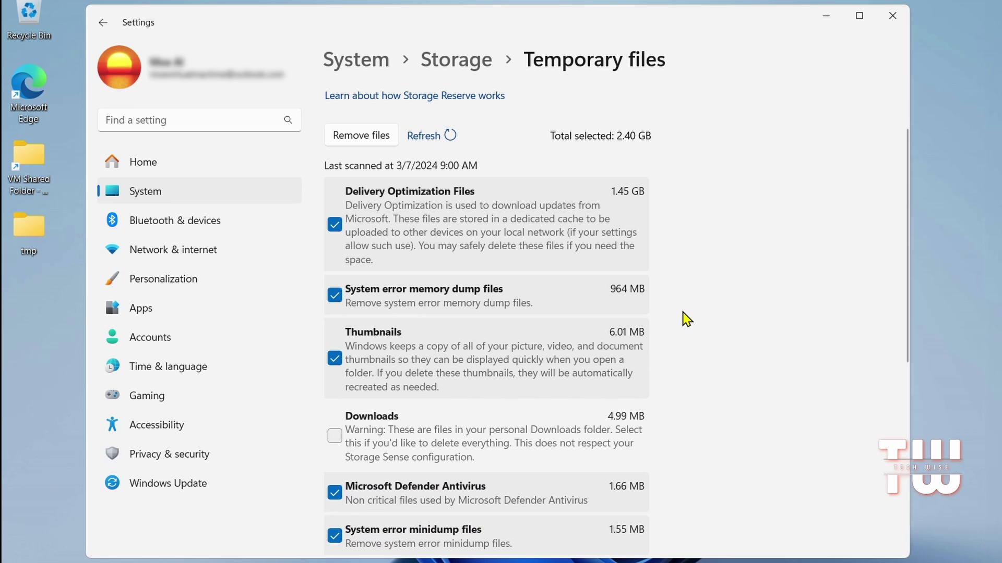
scroll(686, 319, "down", 2)
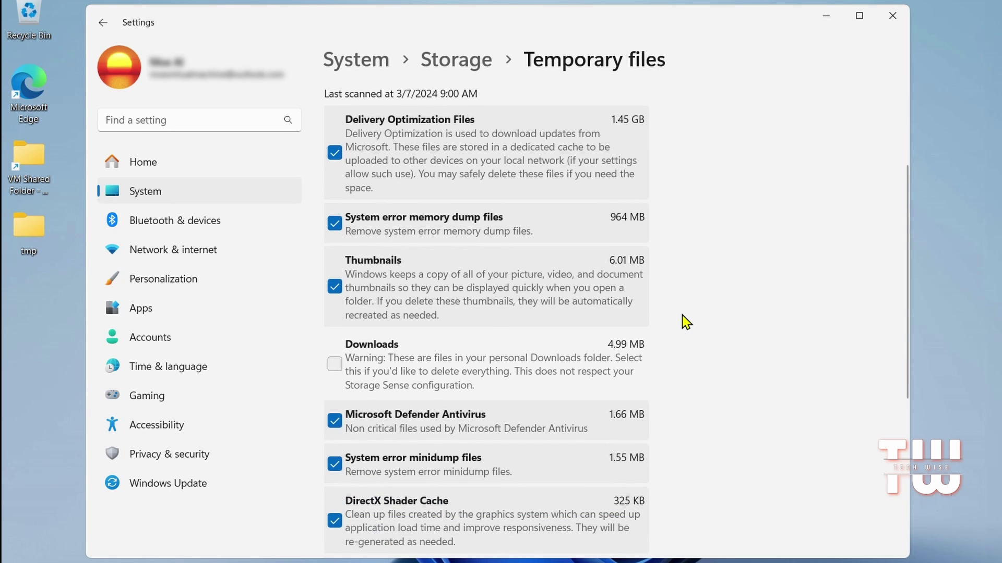
scroll(687, 322, "down", 2)
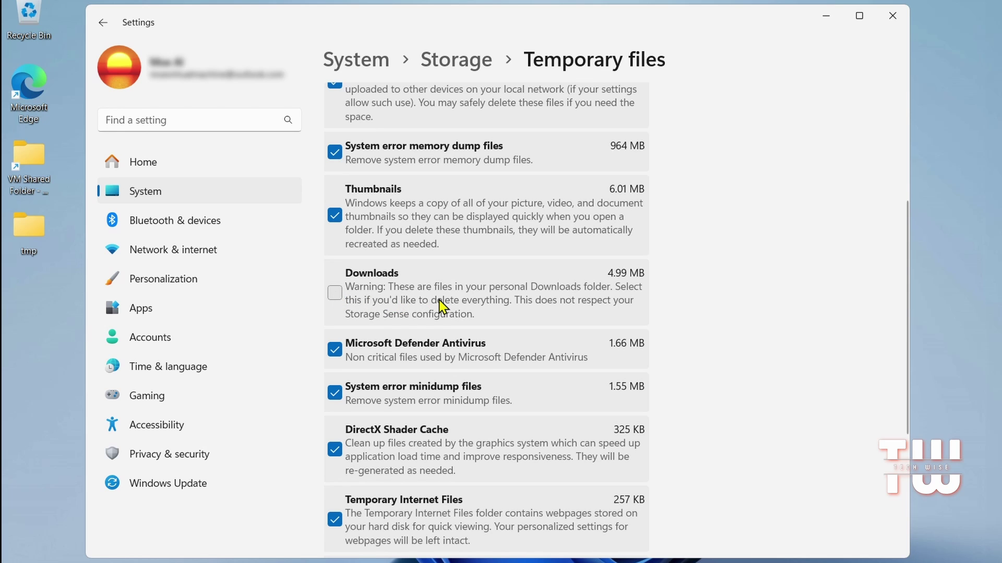
scroll(440, 305, "down", 3)
scroll(440, 305, "up", 6)
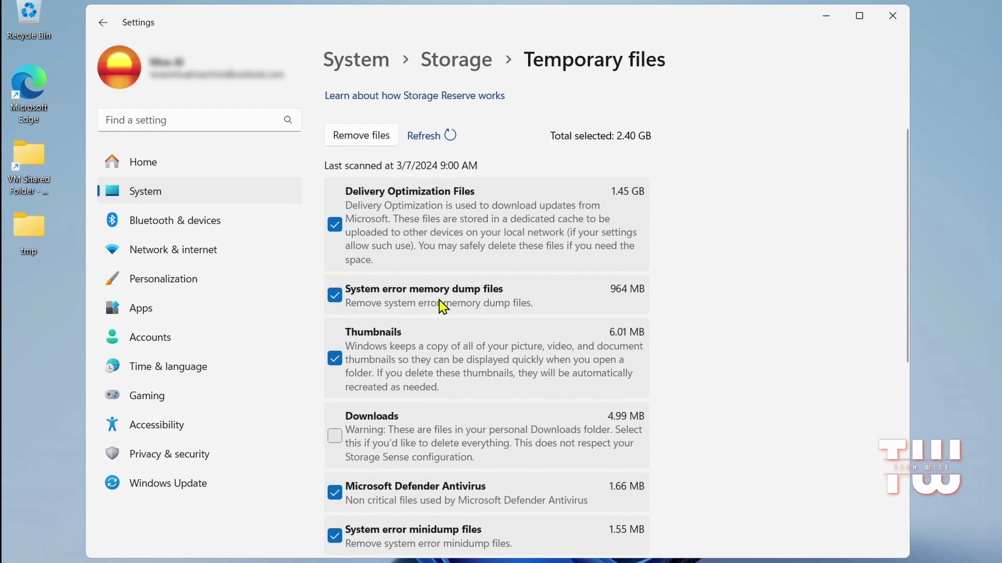
scroll(440, 306, "down", 3)
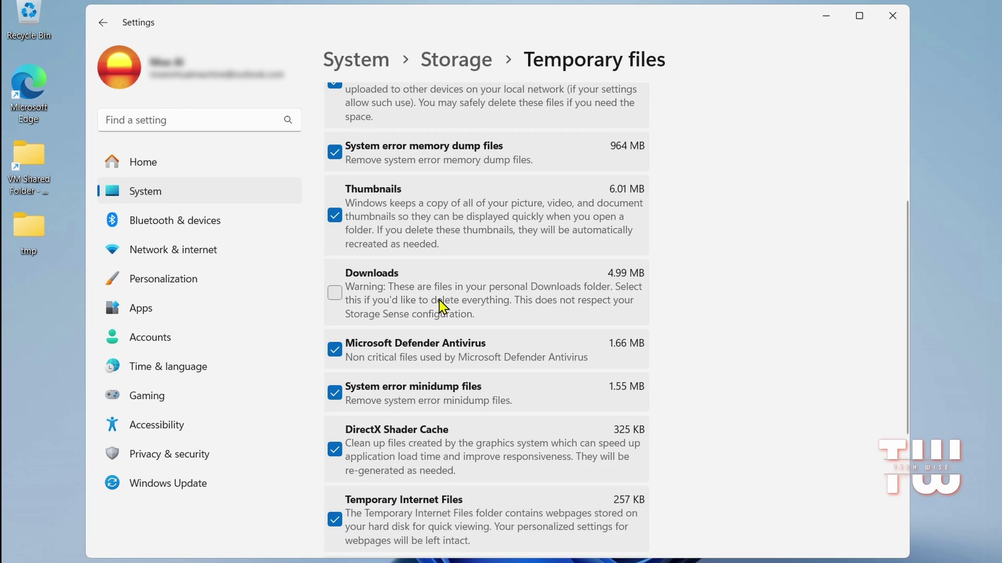
scroll(440, 305, "down", 3)
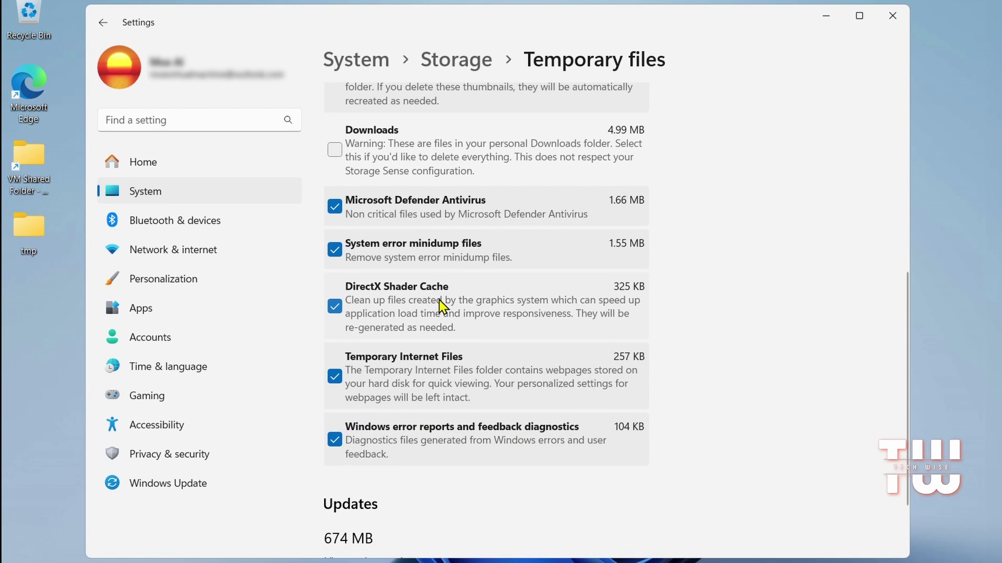
scroll(440, 305, "up", 4)
scroll(440, 305, "down", 6)
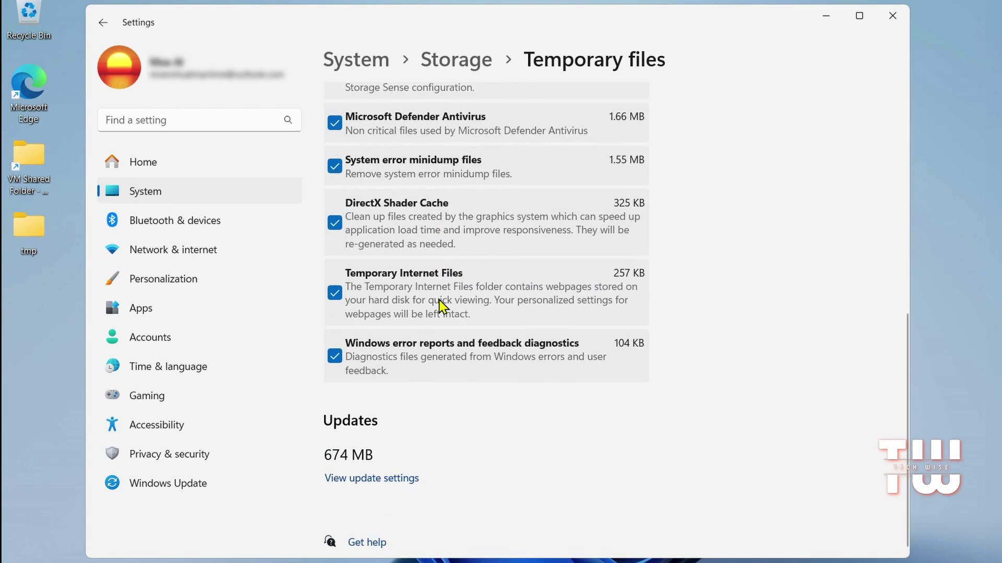
scroll(440, 305, "up", 9)
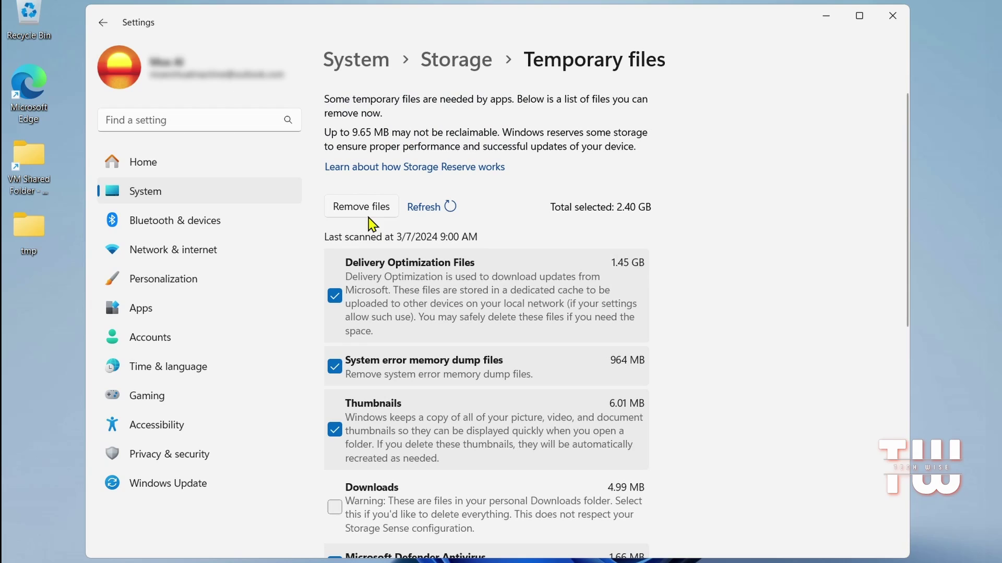
Remove the 2.40 GB of selected temporary files and confirm the deletion
left_click(367, 212)
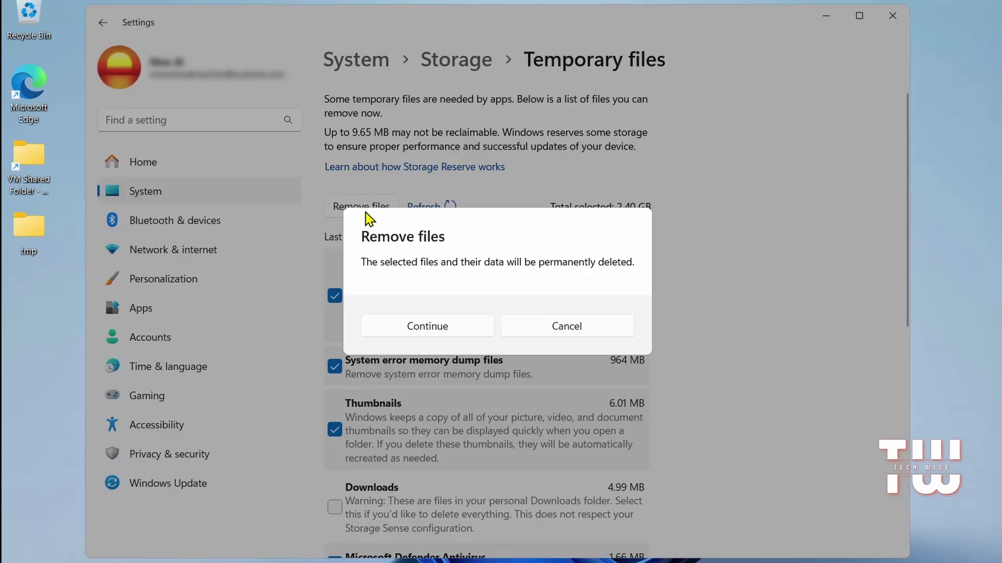
left_click(482, 326)
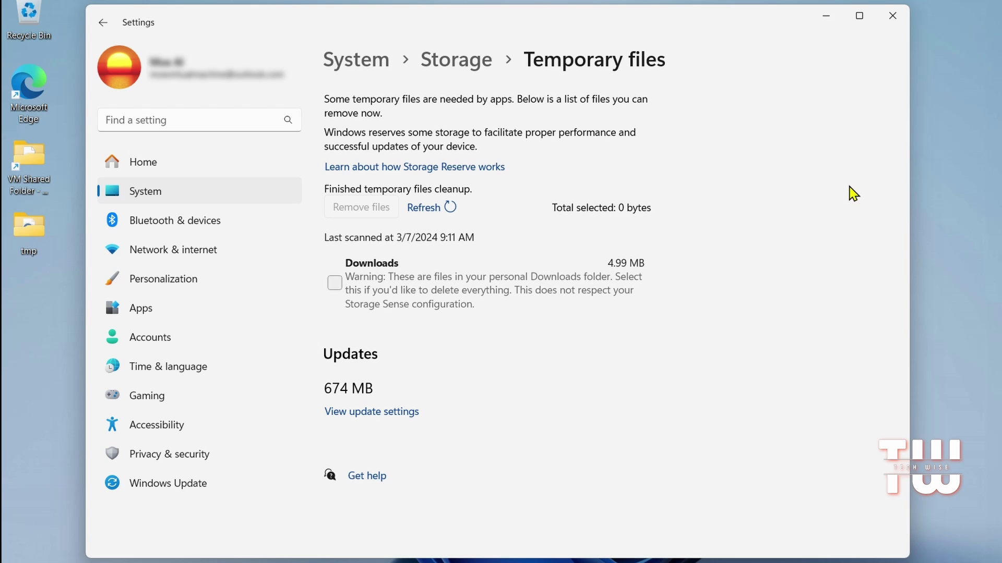
Close Settings and run sysdm.cpl from Start search to open System Properties
left_click(893, 24)
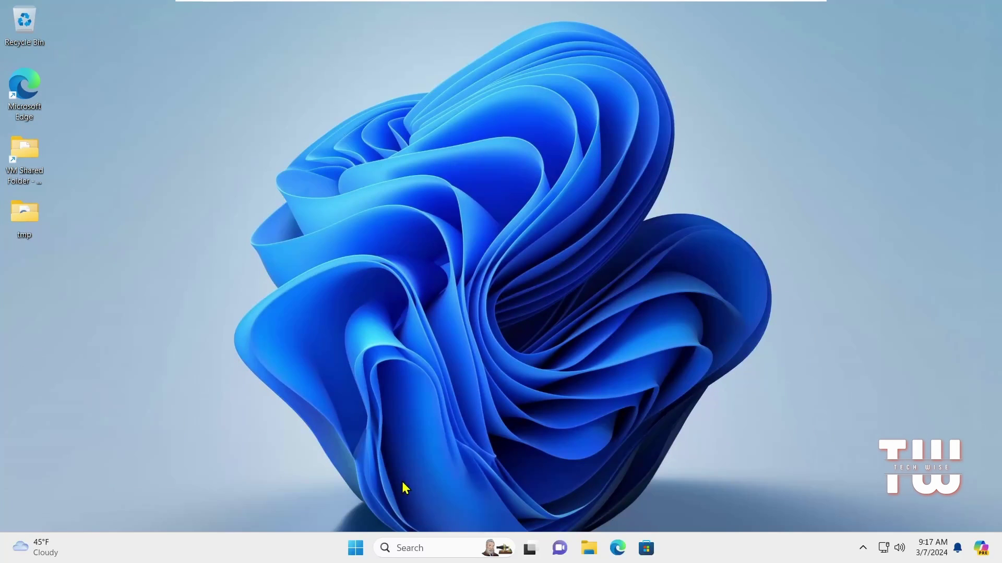
left_click(358, 546)
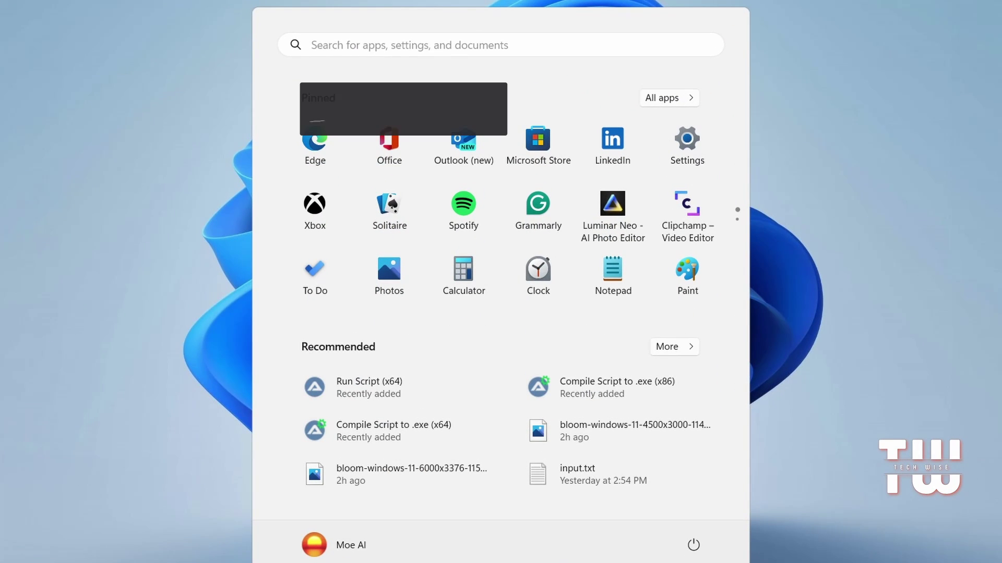
type("sy")
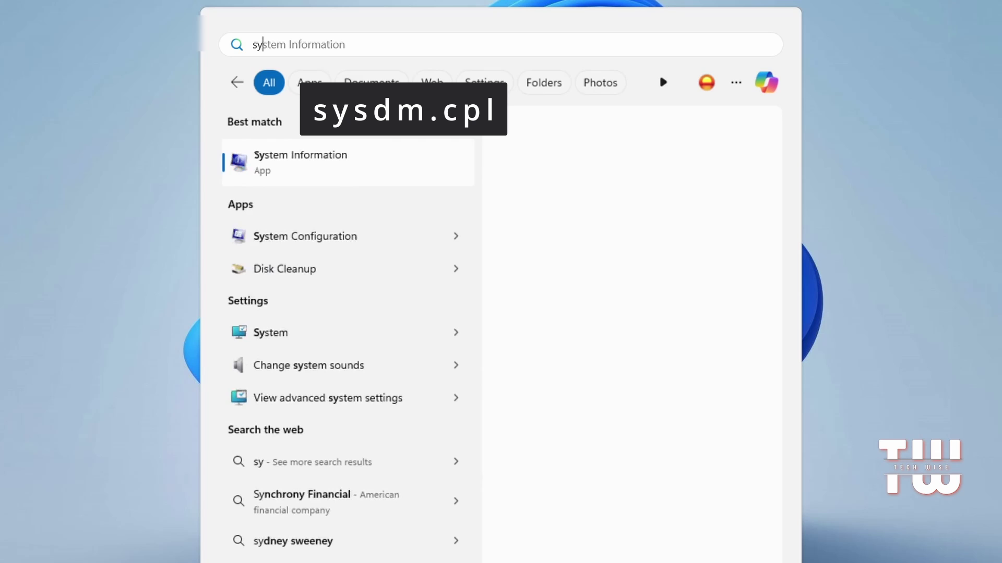
type("sdm.cpl")
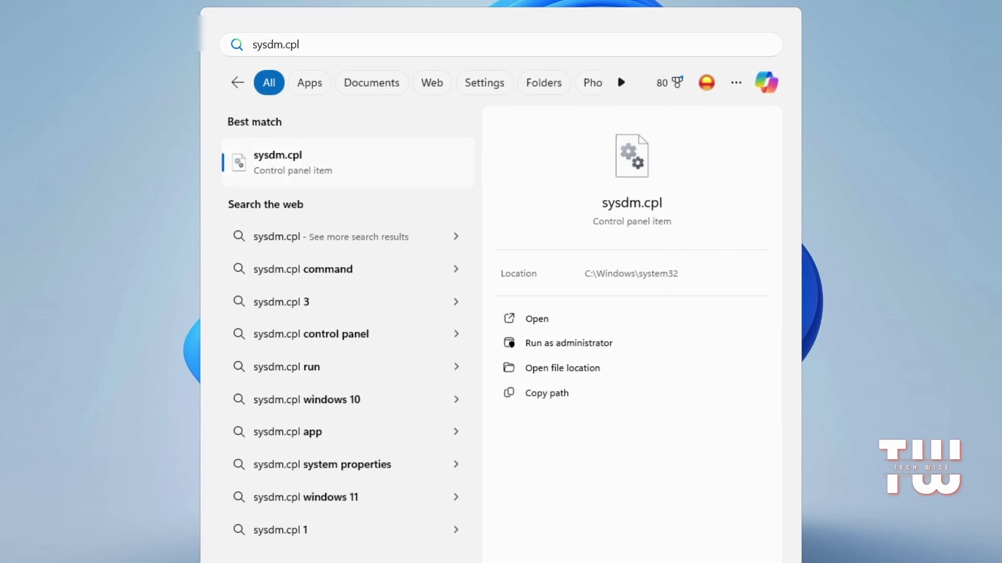
key("Return")
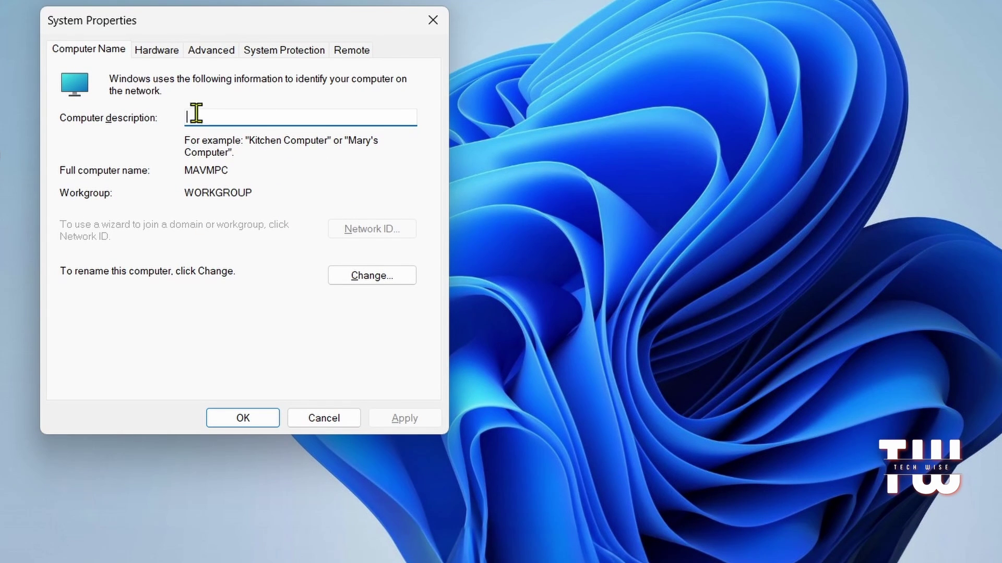
Set visual effects to best performance but keep control animations, thumbnails and smooth font edges, then close System Properties
left_click(210, 51)
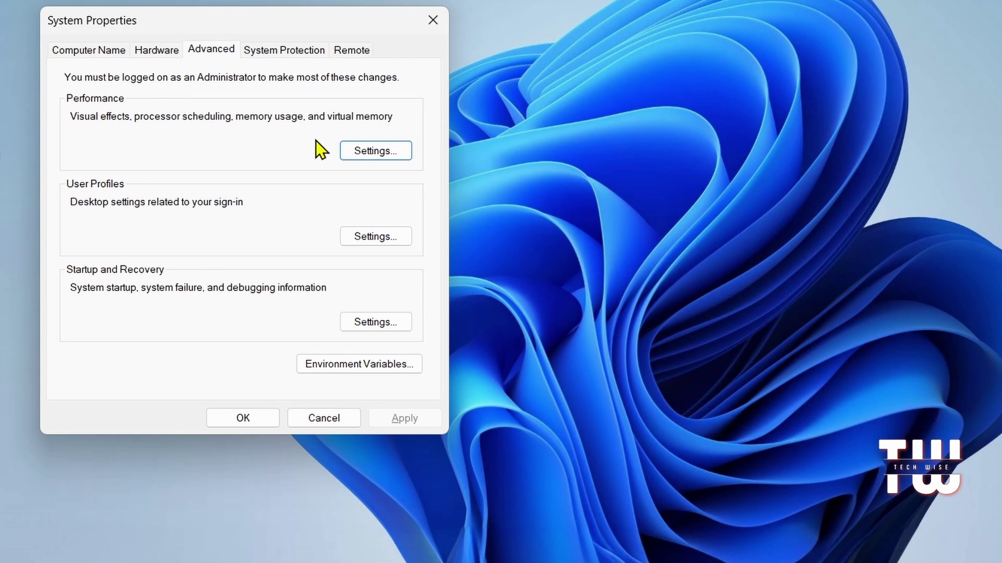
left_click(374, 151)
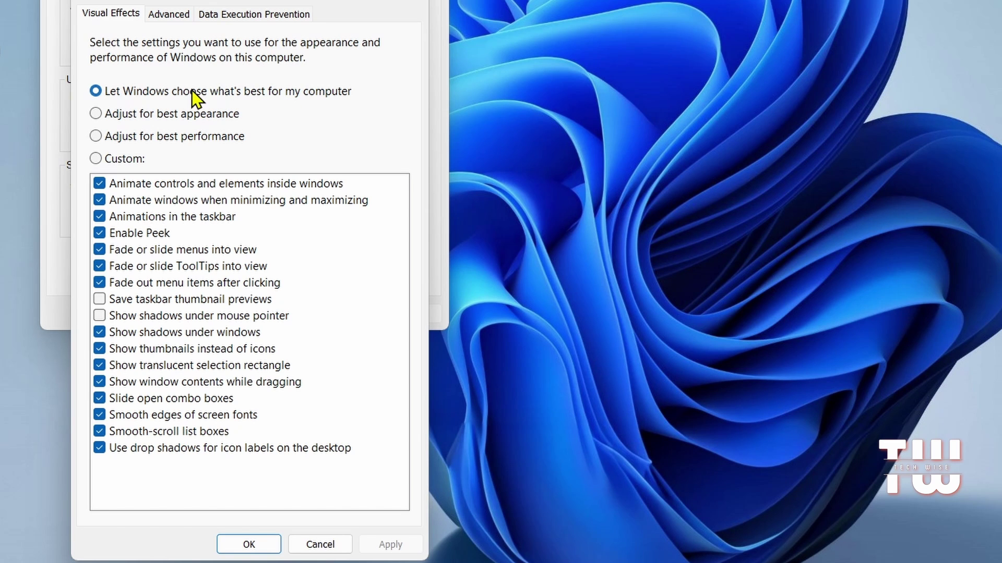
left_click(96, 137)
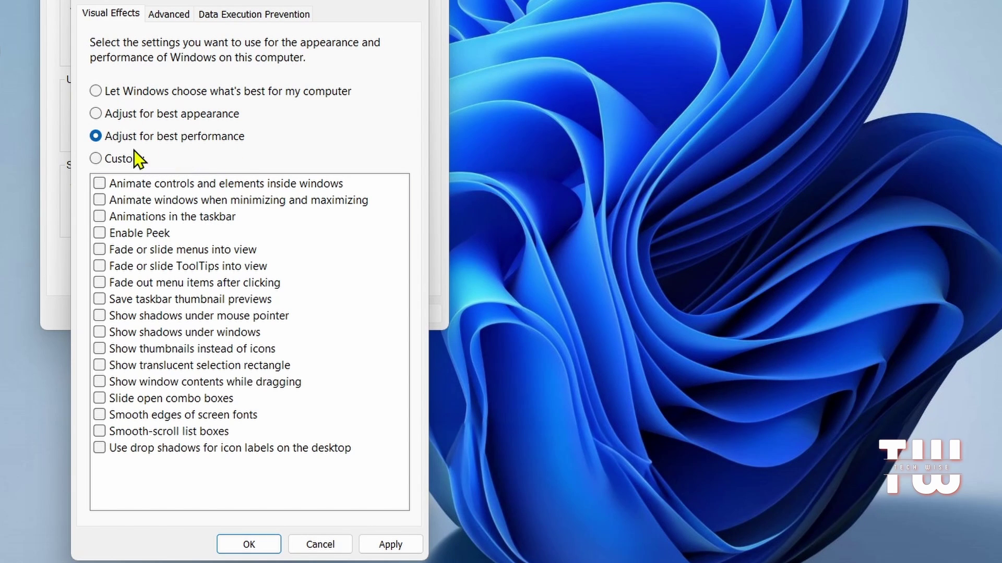
left_click(102, 181)
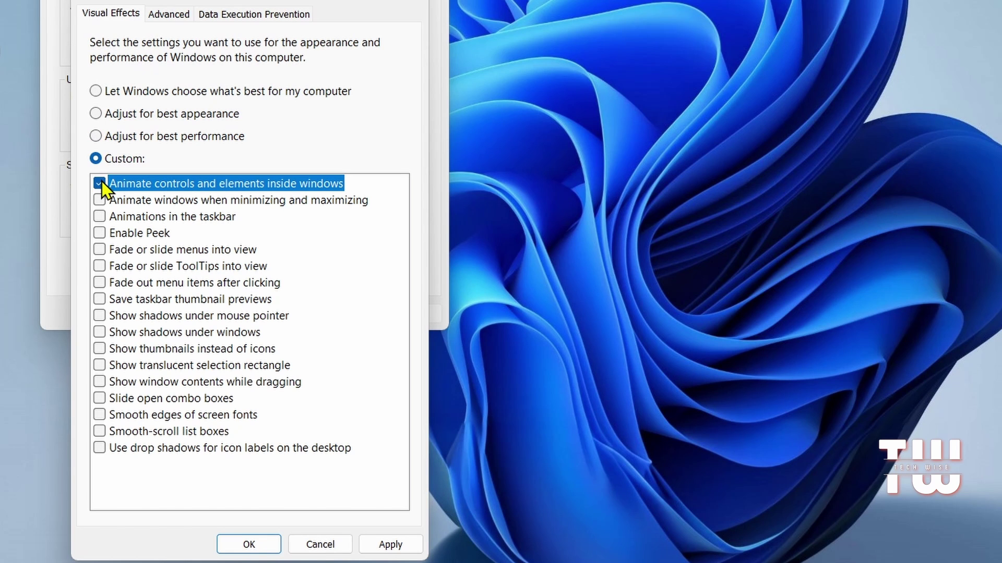
left_click(100, 348)
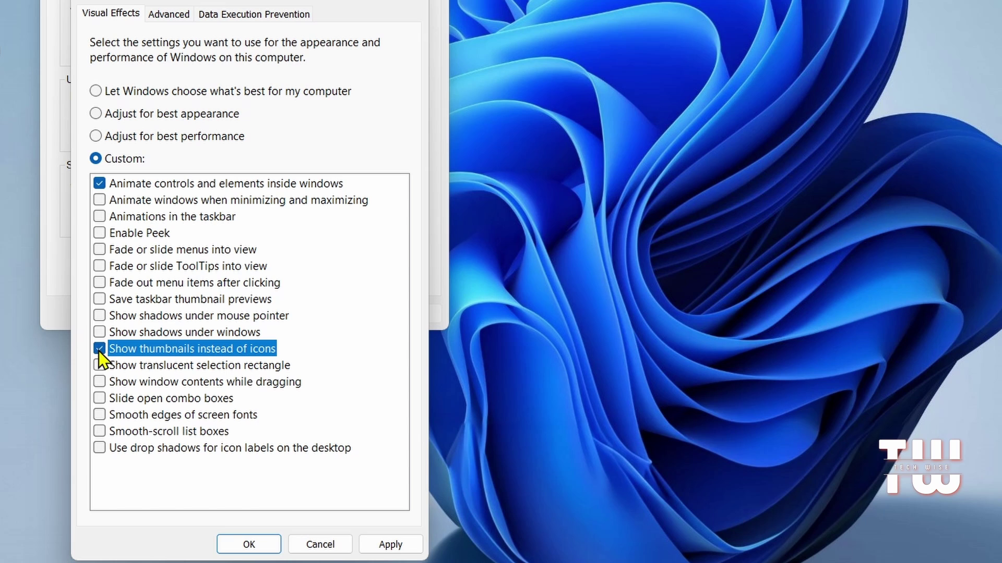
left_click(99, 414)
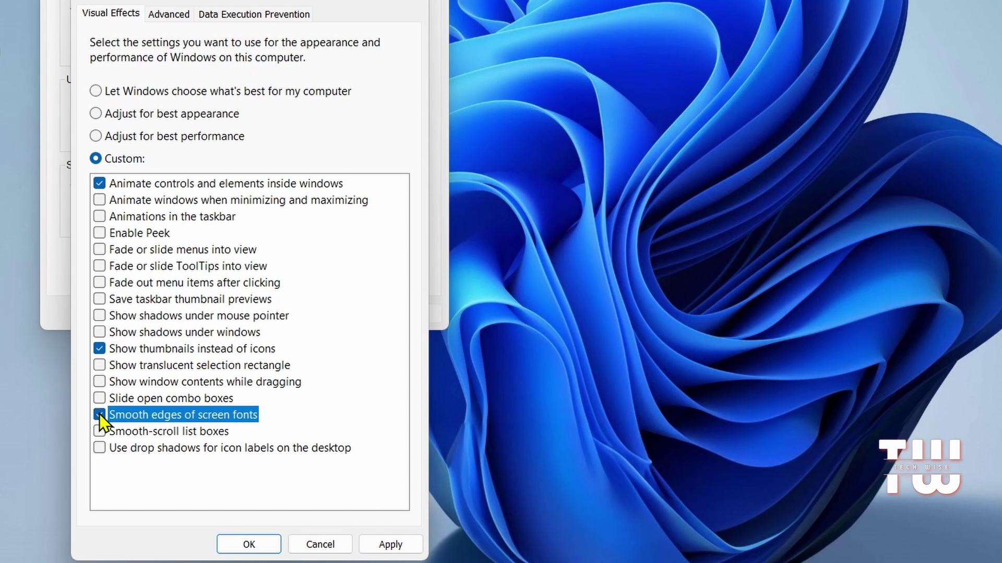
left_click(387, 532)
left_click(253, 545)
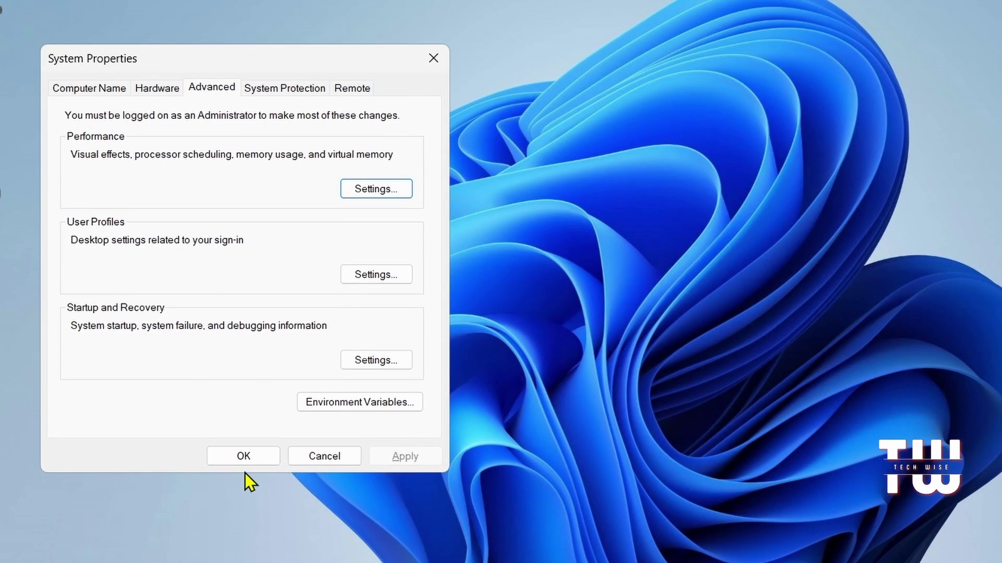
left_click(243, 370)
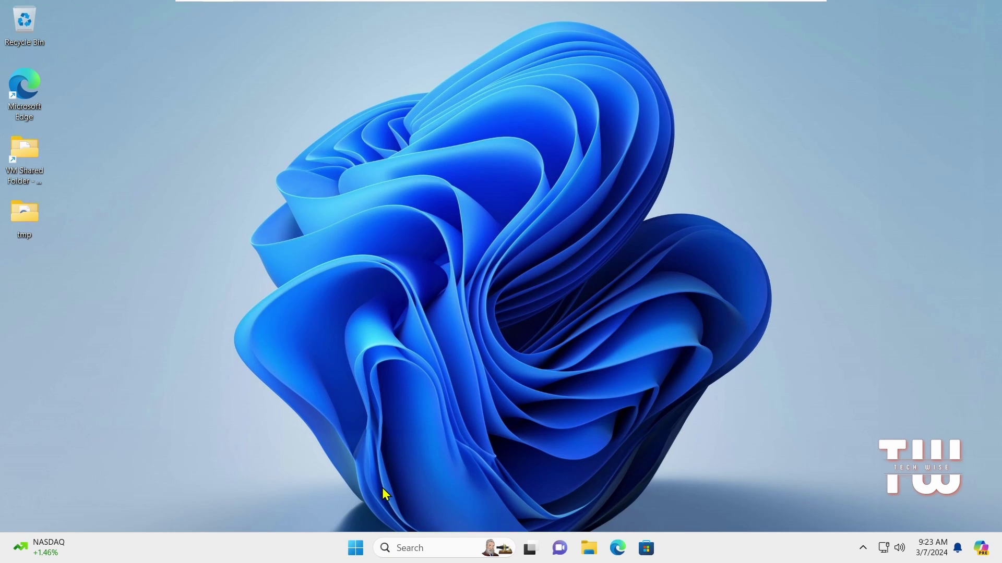
Open Power Options via powercfg.cpl and expand the additional plans to reveal High performance
left_click(356, 548)
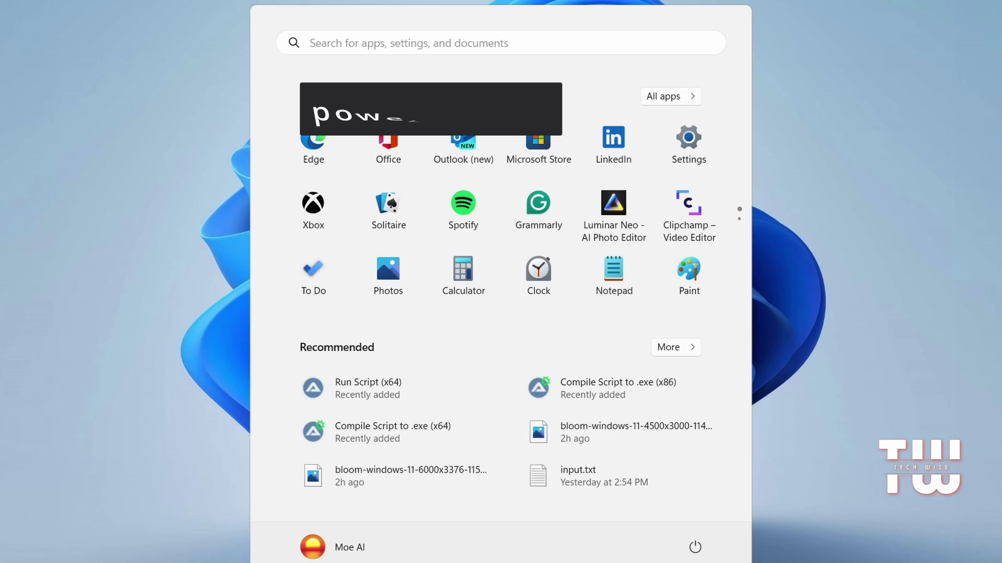
type("powercf")
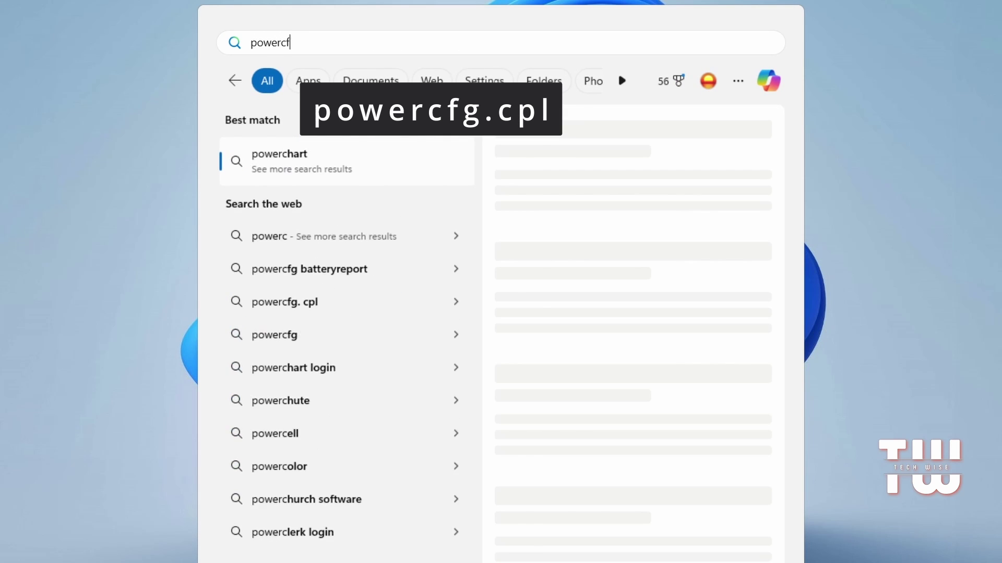
type("g.cpl")
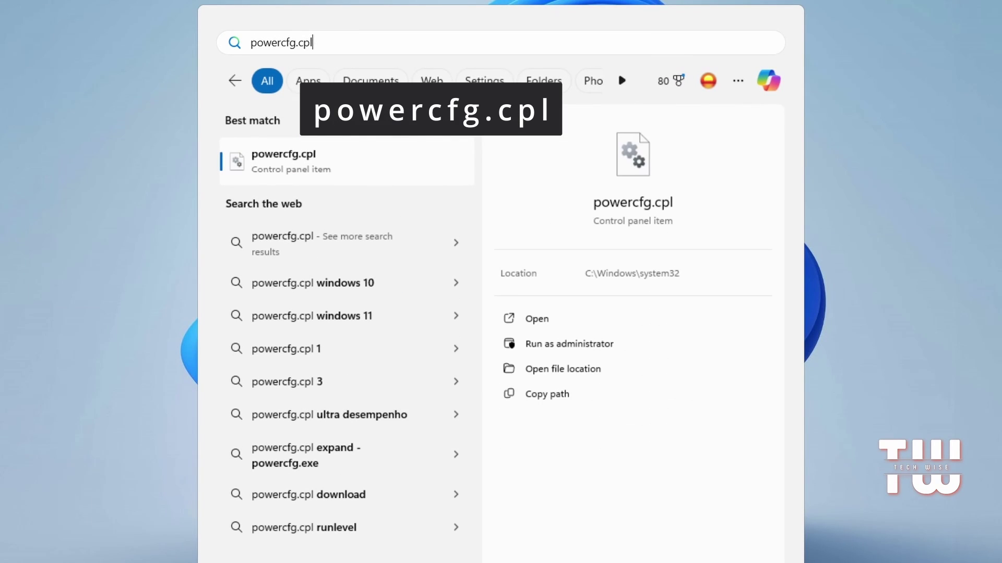
key("Return")
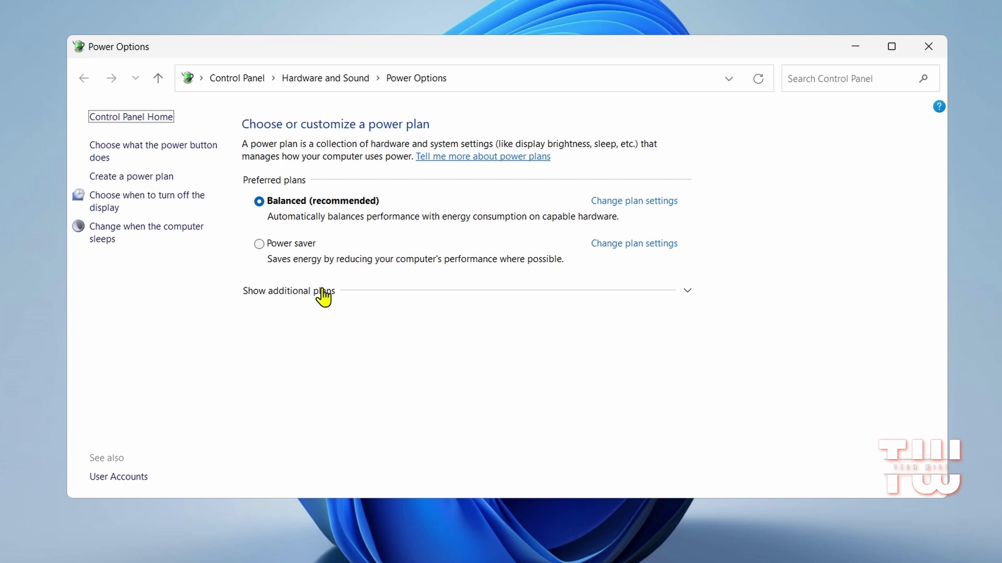
left_click(687, 293)
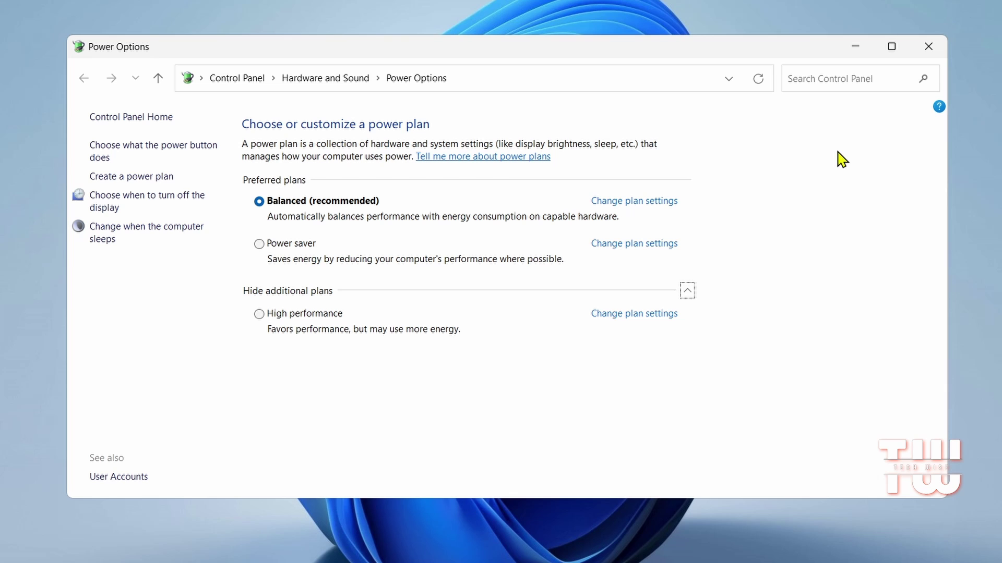
Run 'powercfg -duplicatescheme e9a42b02-d5df-448d-aa00-03f14749eb61' in an administrator Command Prompt, then close it
left_click(859, 48)
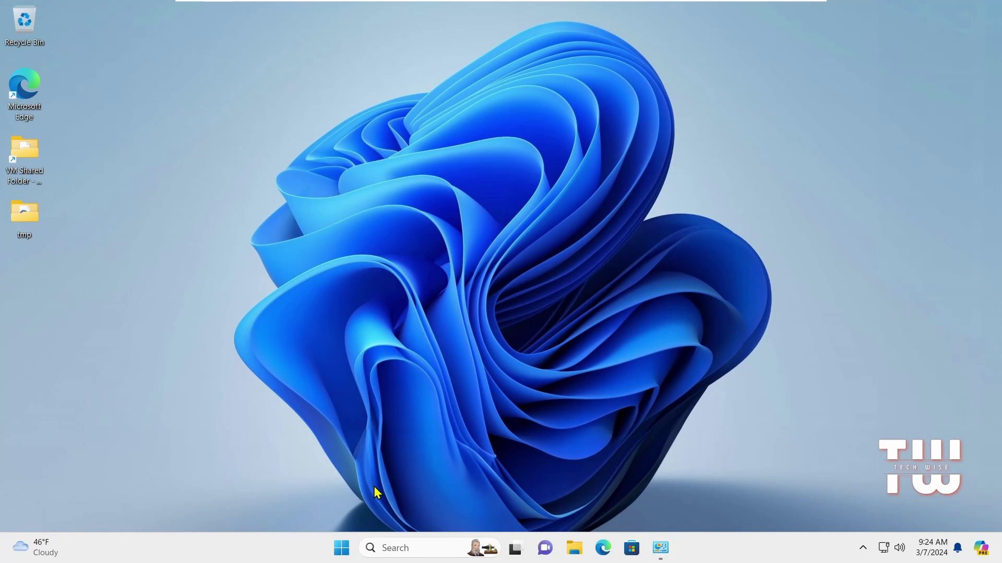
left_click(348, 547)
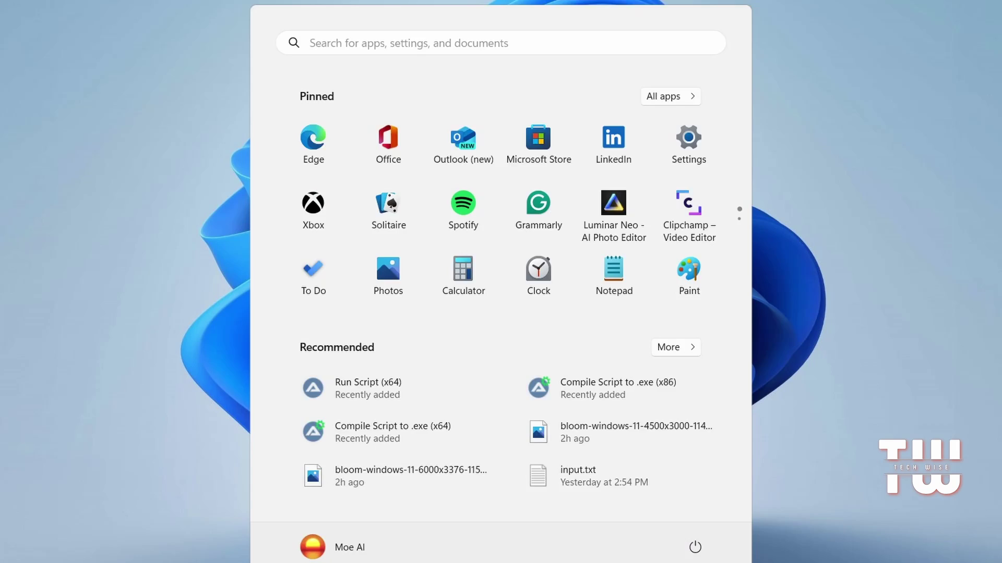
type("cmd")
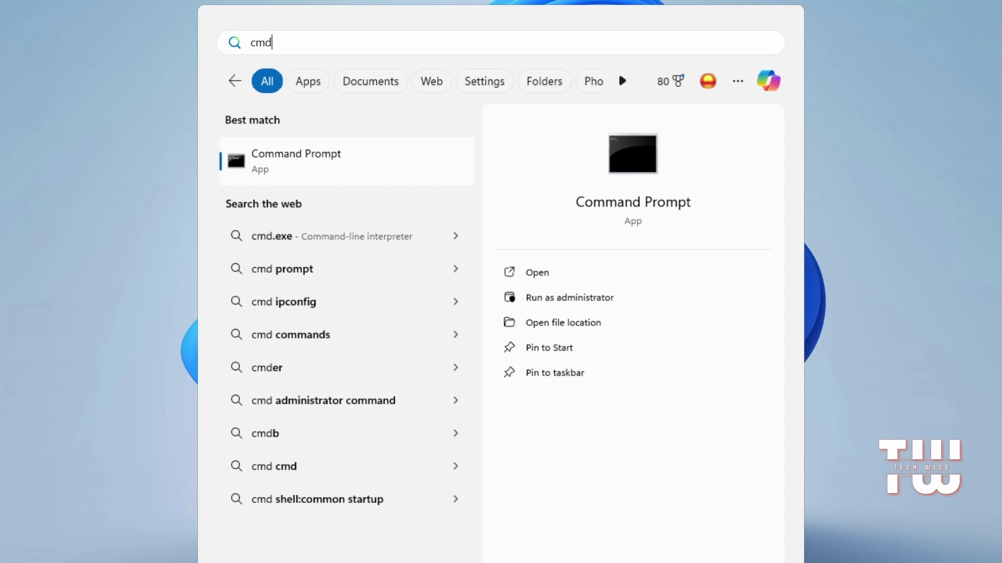
right_click(334, 165)
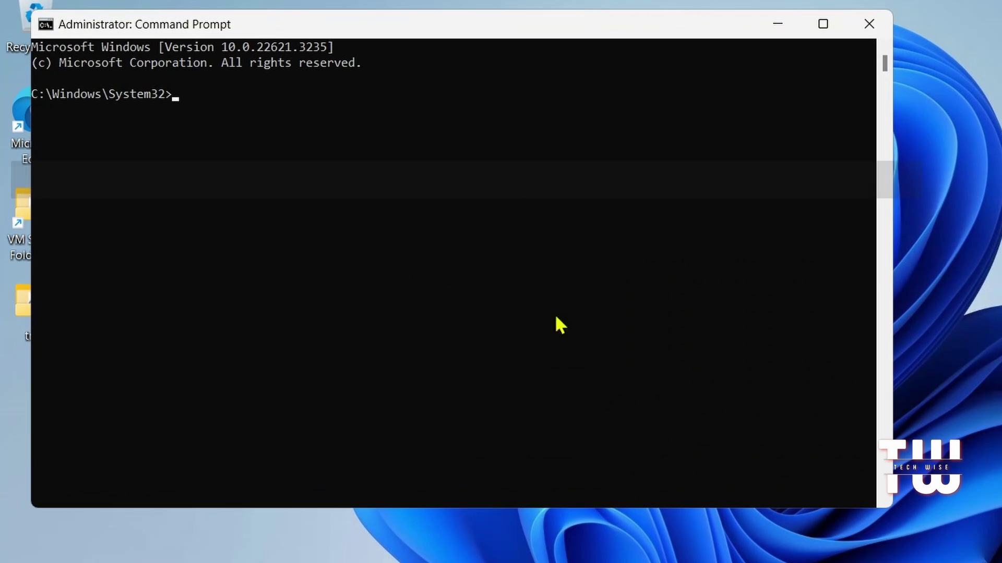
type("powercfg -duplicatescheme e9a42b02-d5df-448d-aa00-03f14749eb61")
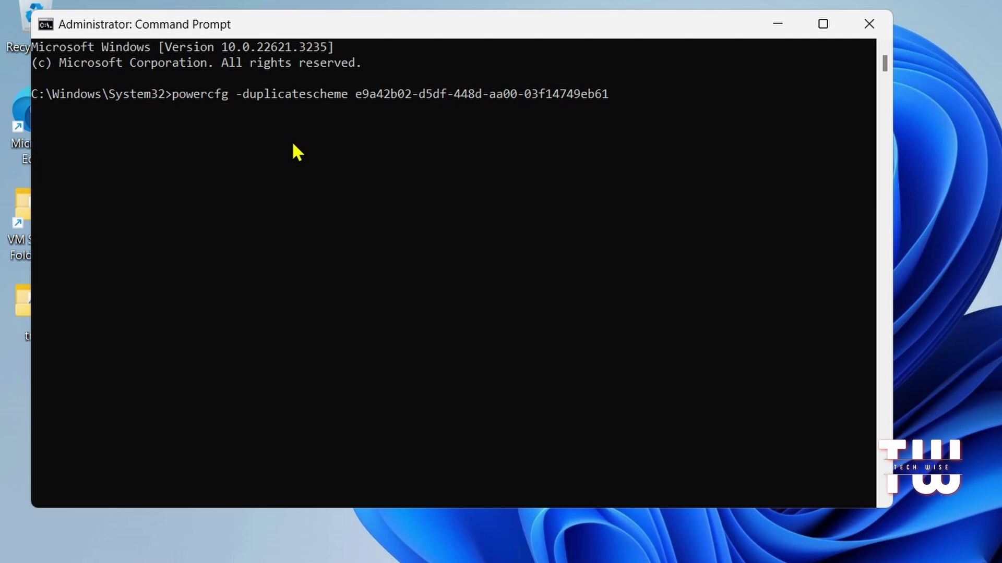
key("Return")
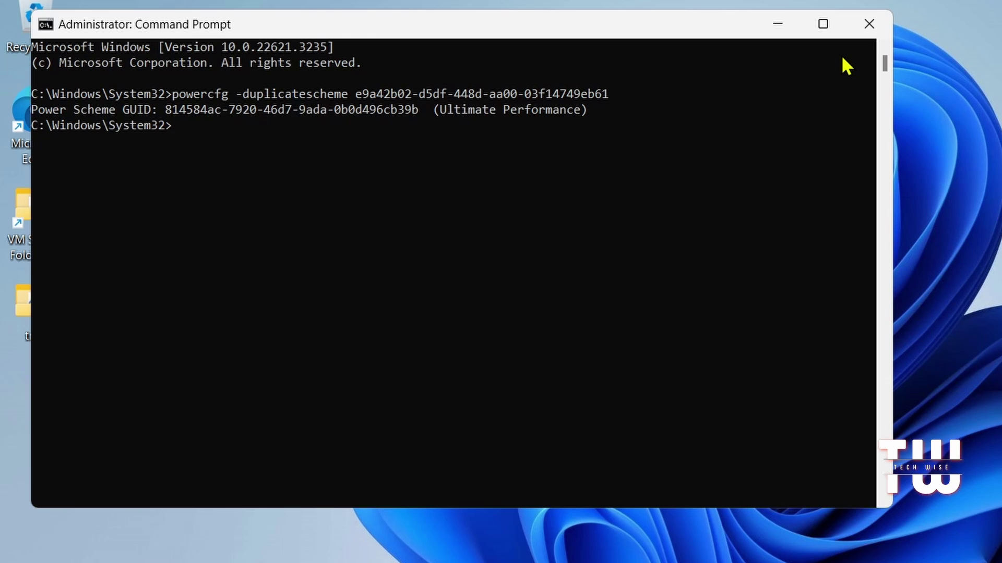
left_click(868, 23)
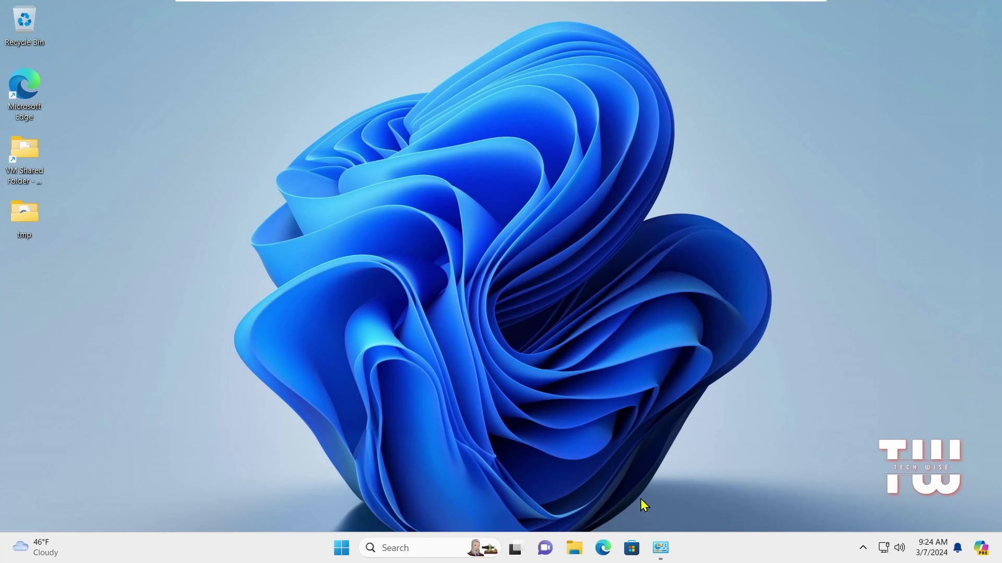
Refresh Power Options, select Ultimate Performance as the active plan, and close the window
left_click(660, 548)
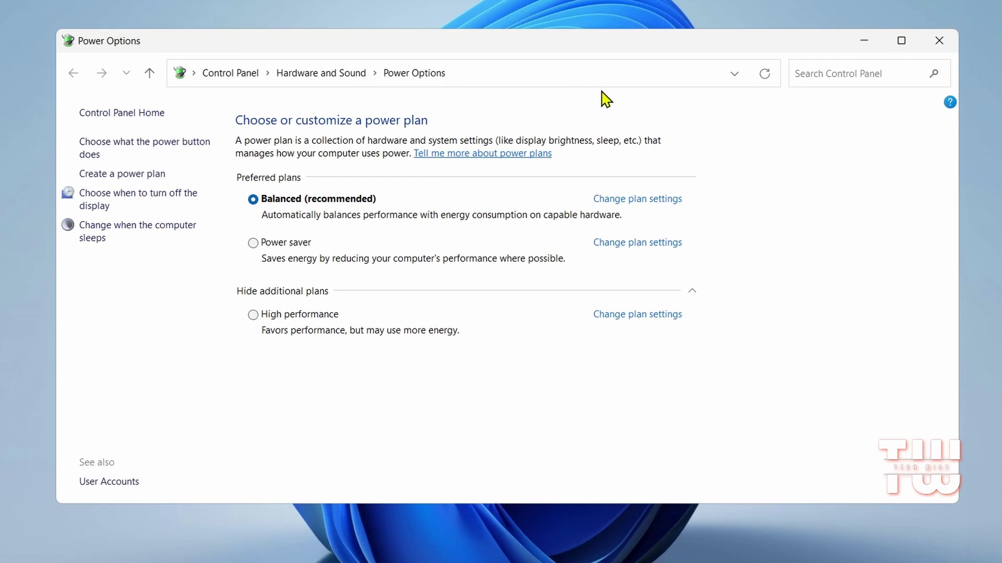
left_click(765, 74)
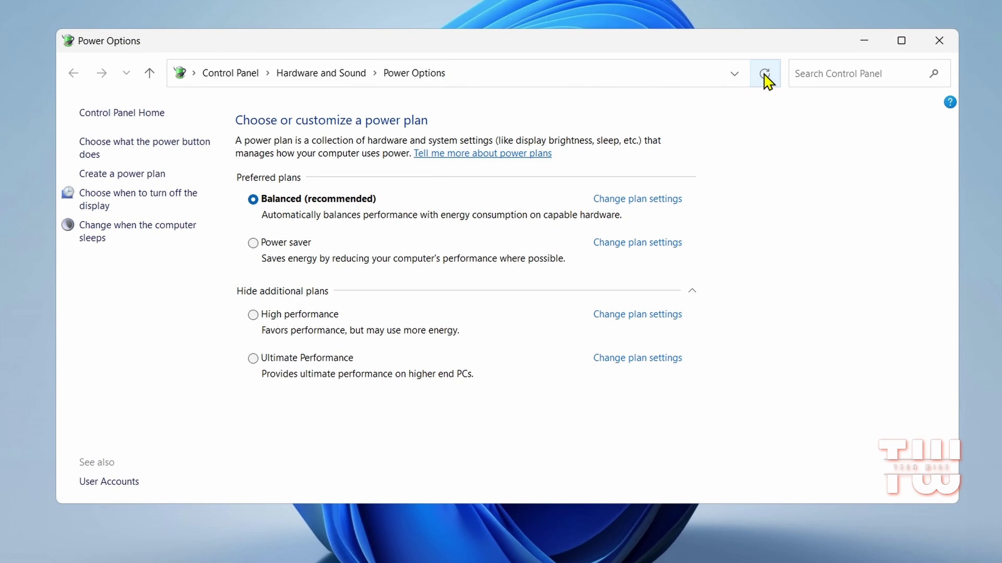
left_click(255, 360)
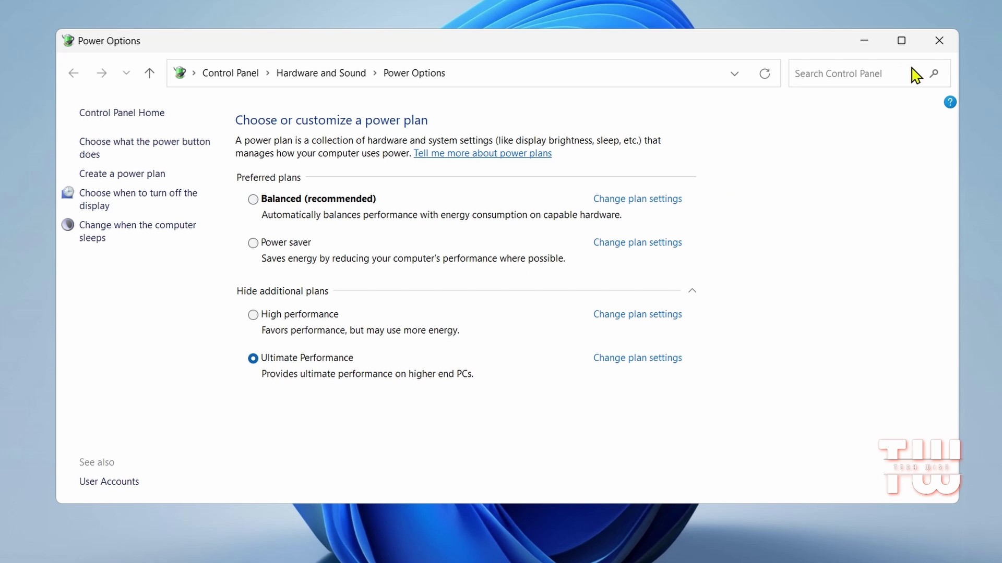
left_click(938, 40)
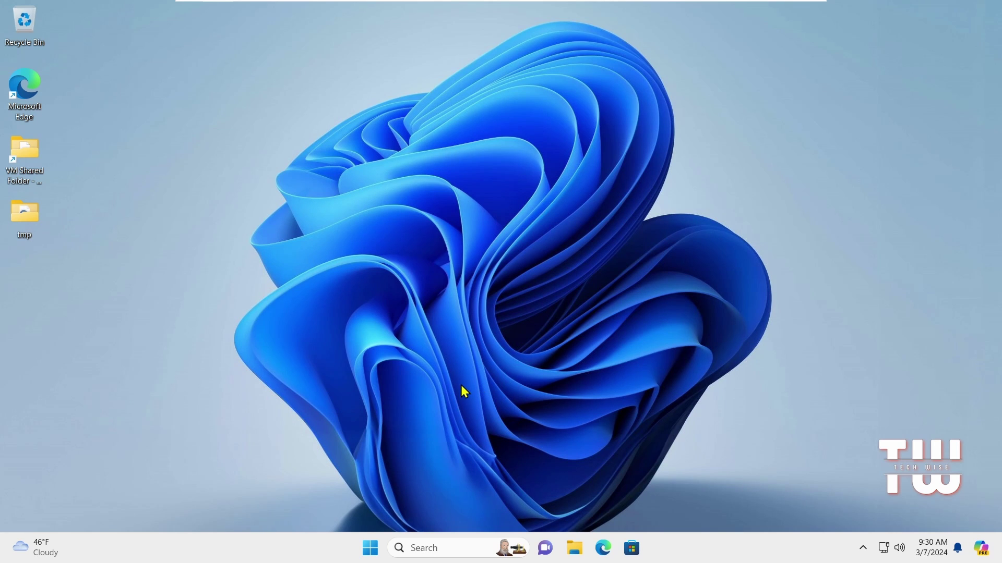
Launch WinUtil by running the 'iwr christitus.com/win | iex' PowerShell command from an elevated Command Prompt
left_click(370, 548)
type("cmd")
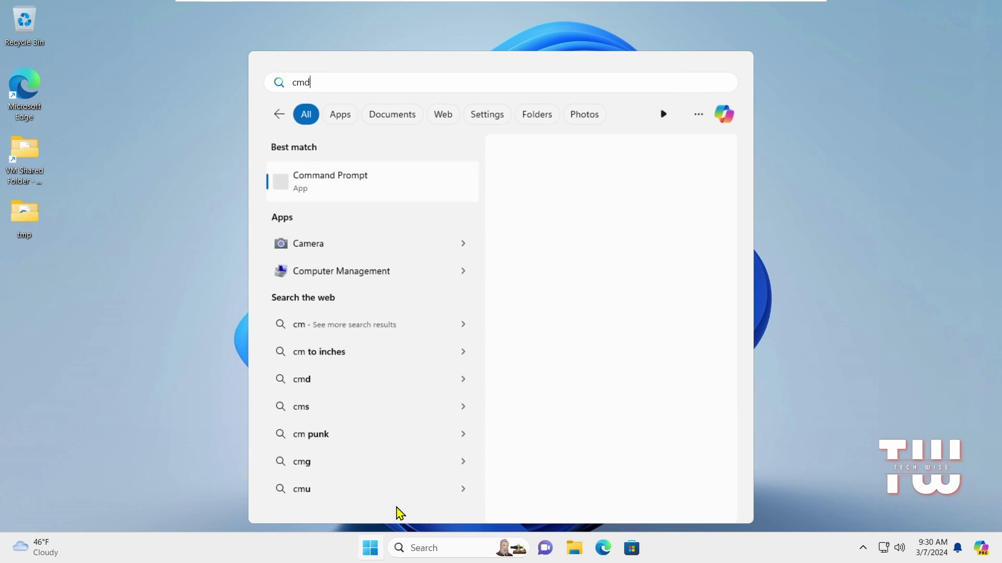
right_click(331, 166)
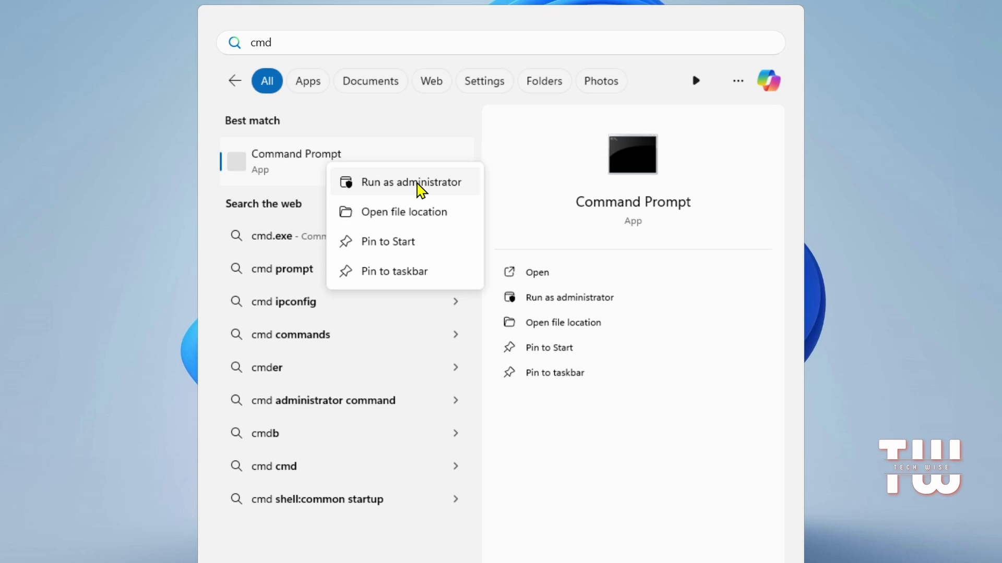
left_click(418, 184)
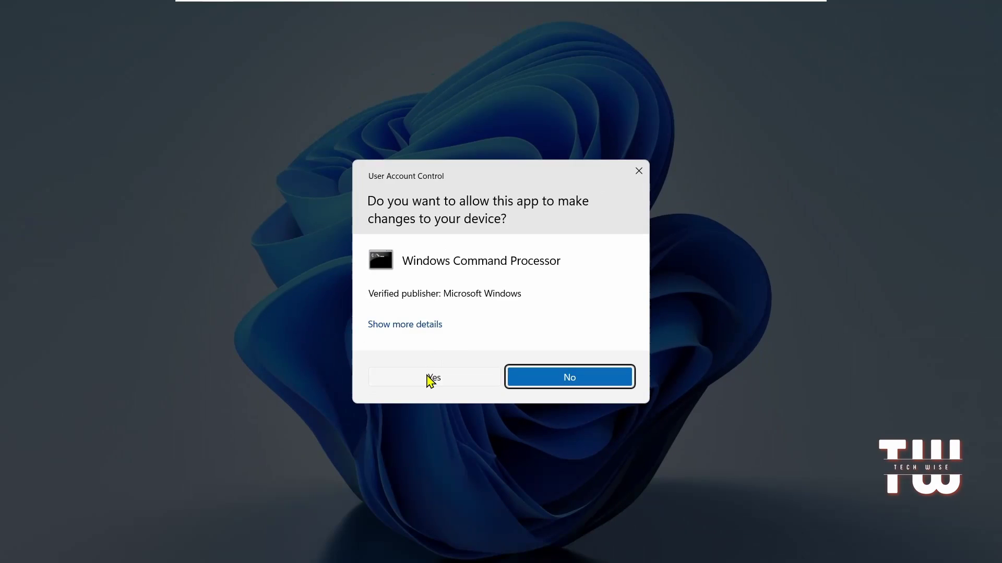
left_click(429, 378)
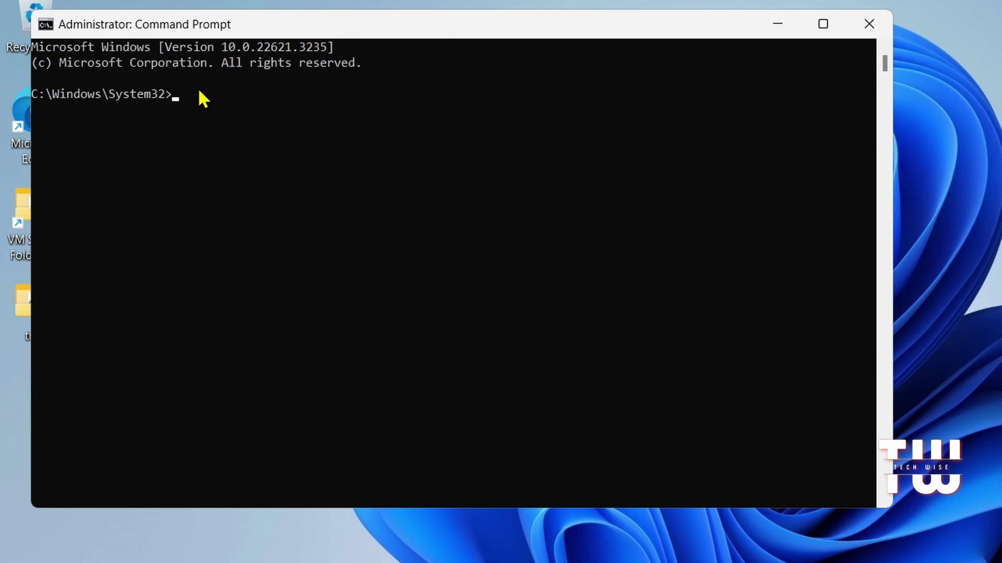
type("@echo off powershell -Command \"iwr -useb https://christitus.com/win | iex\"")
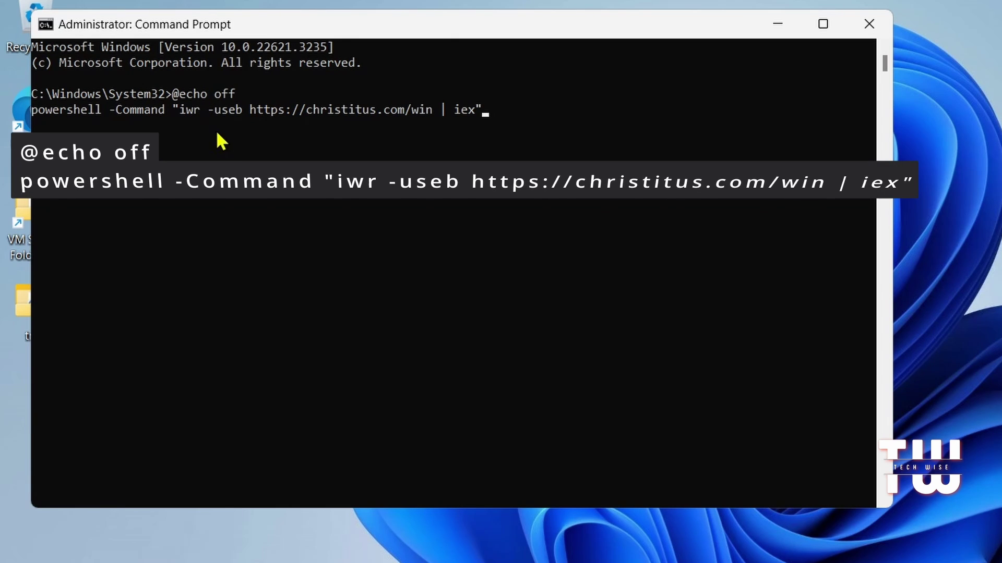
key("Return")
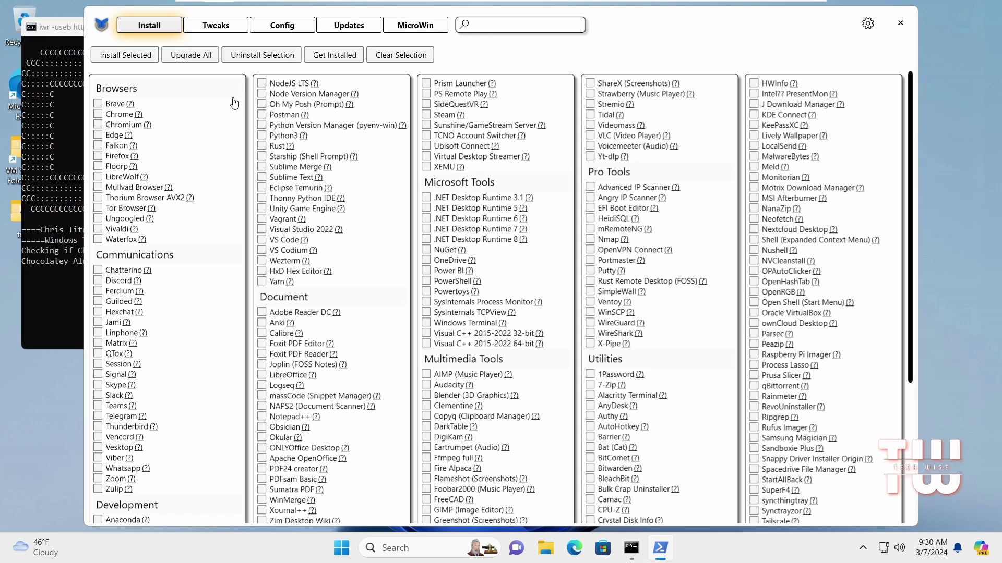
Run WinUtil's Laptop recommended tweaks from the Tweaks tab, then close WinUtil
left_click(216, 32)
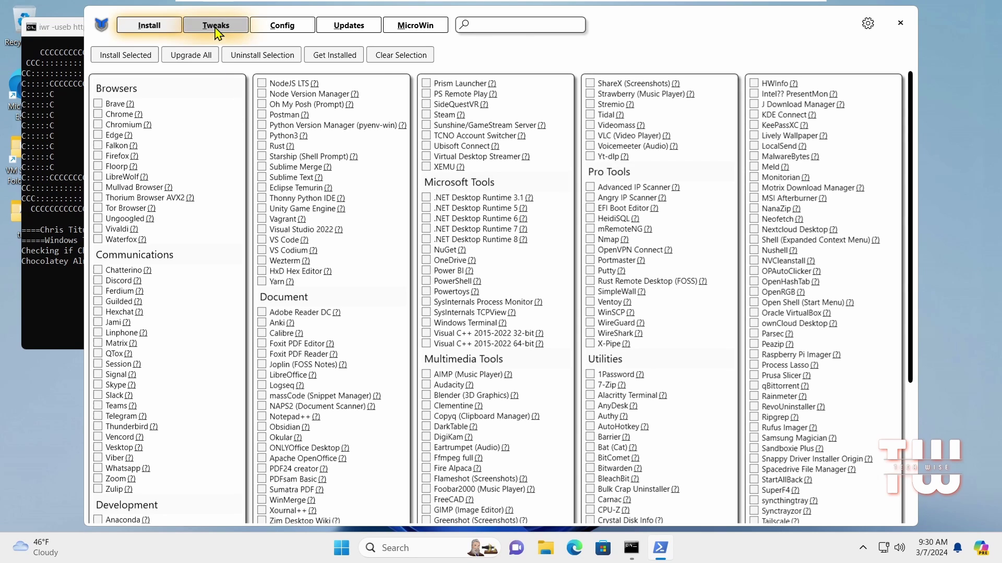
left_click(218, 31)
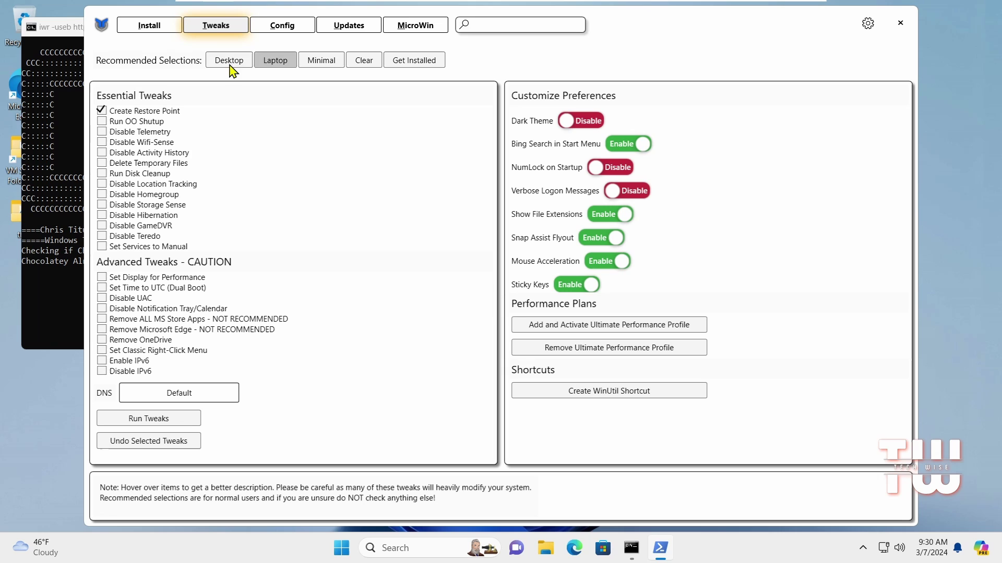
left_click(280, 61)
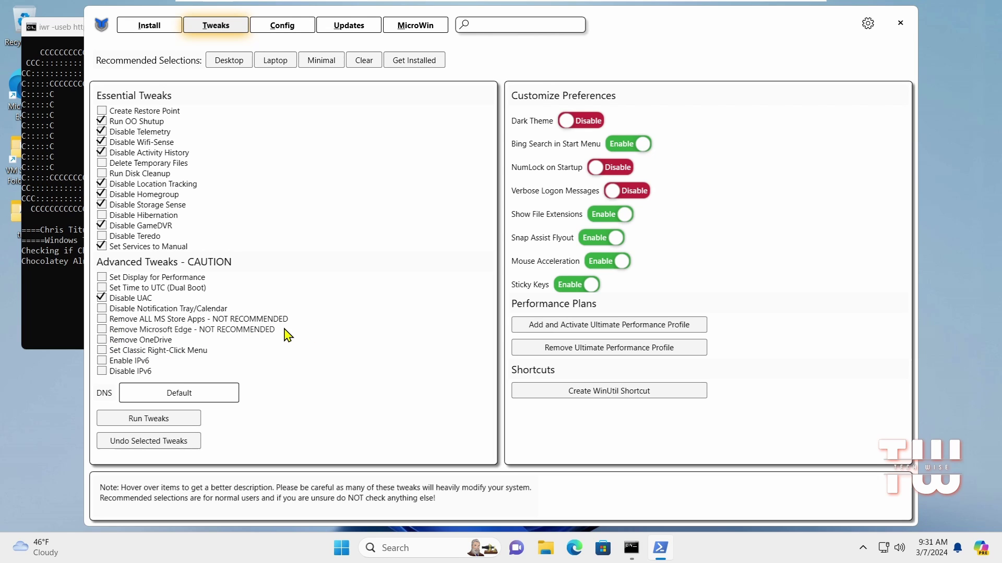
mouse_move(295, 336)
left_click(148, 418)
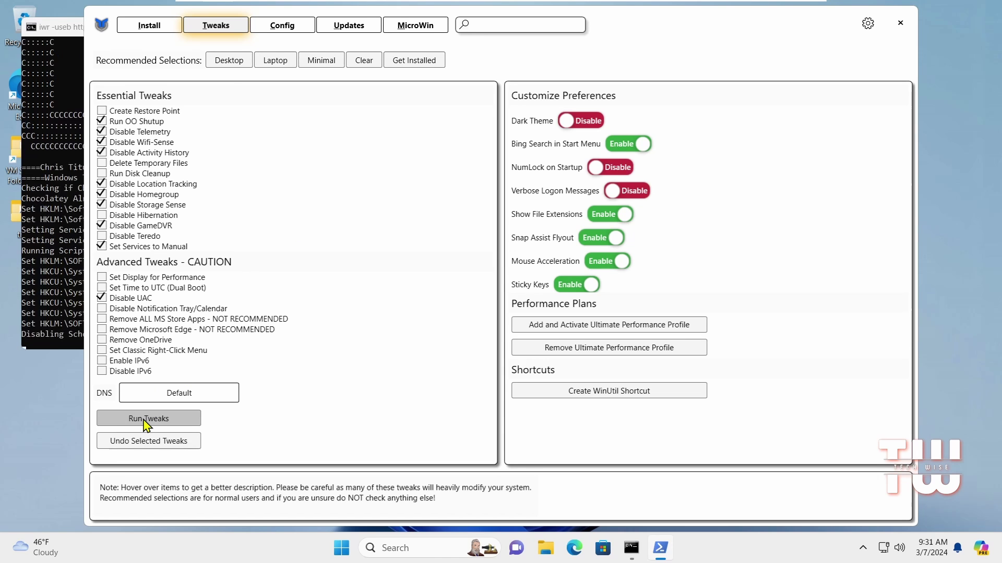
left_click(899, 22)
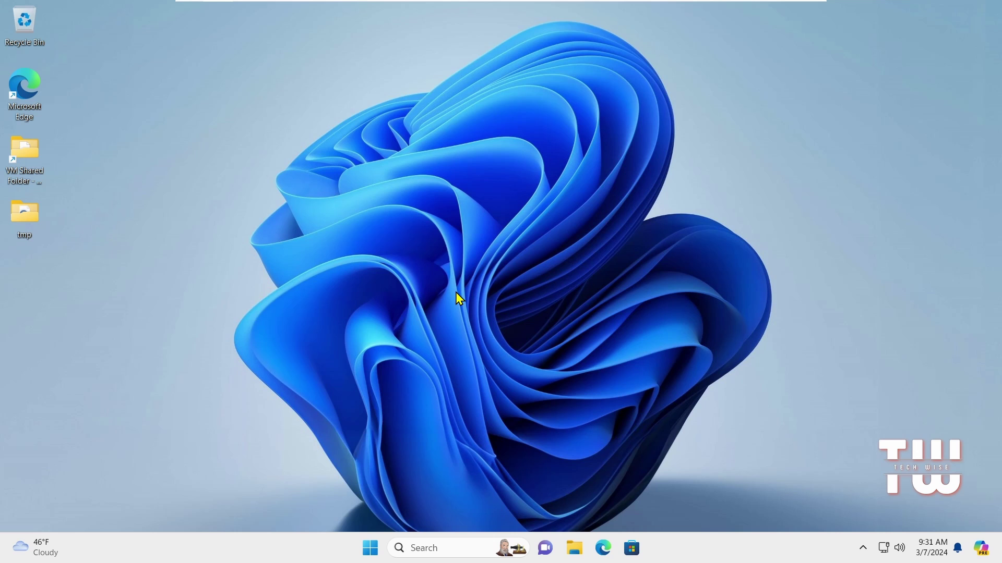
Restart the PC from the Start menu's power options
left_click(369, 549)
left_click(662, 503)
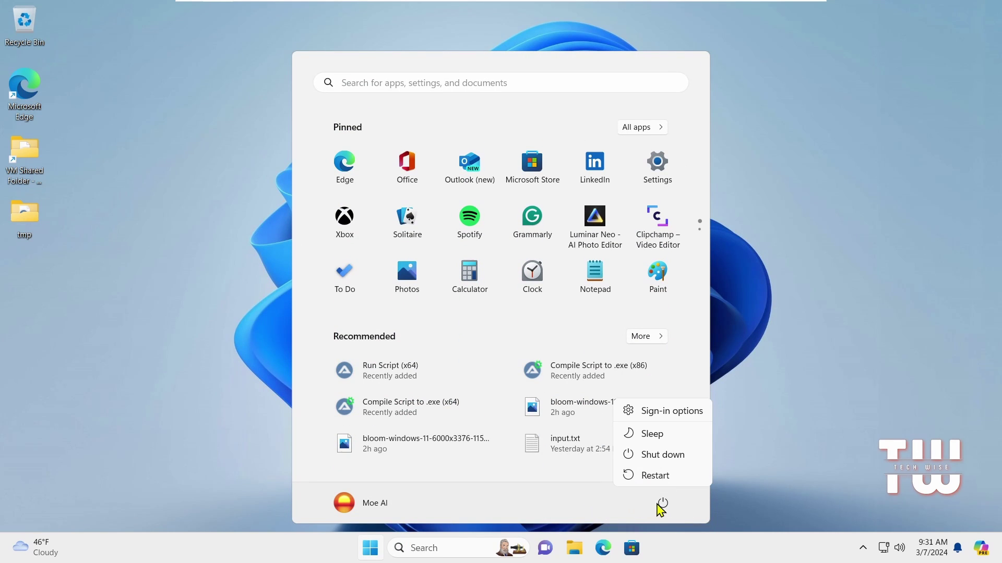